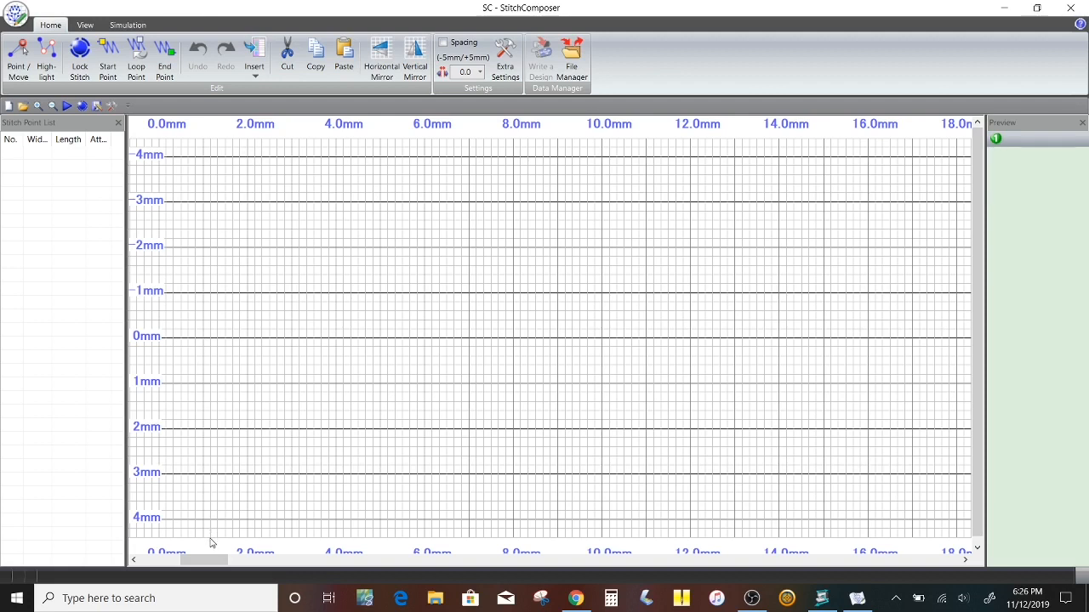
Step: Import the "celtic stregth" picture from the Symbols folder as the backdrop image
click(83, 29)
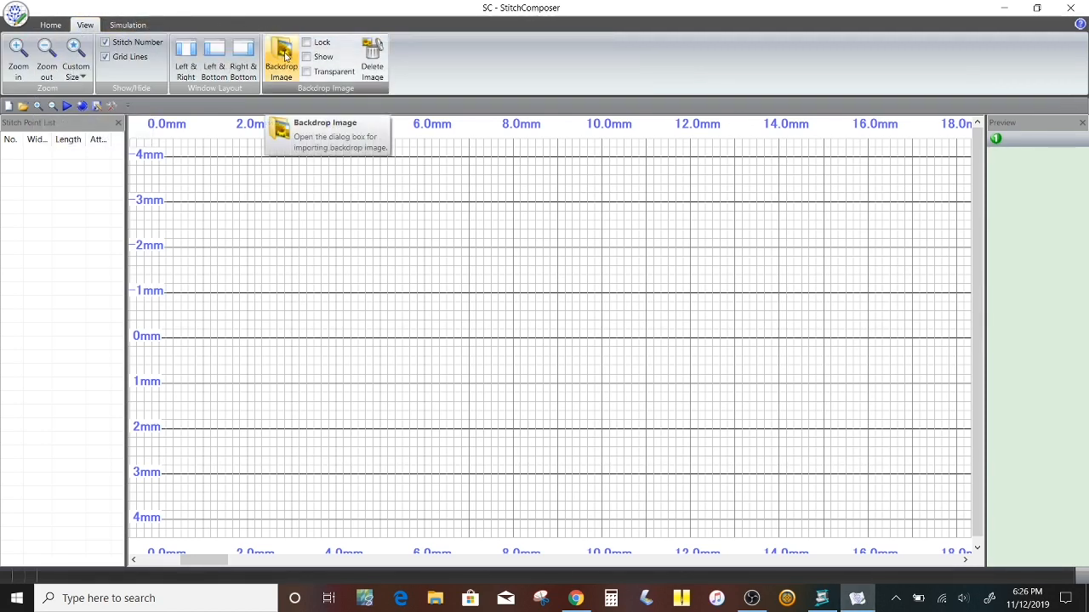
click(285, 56)
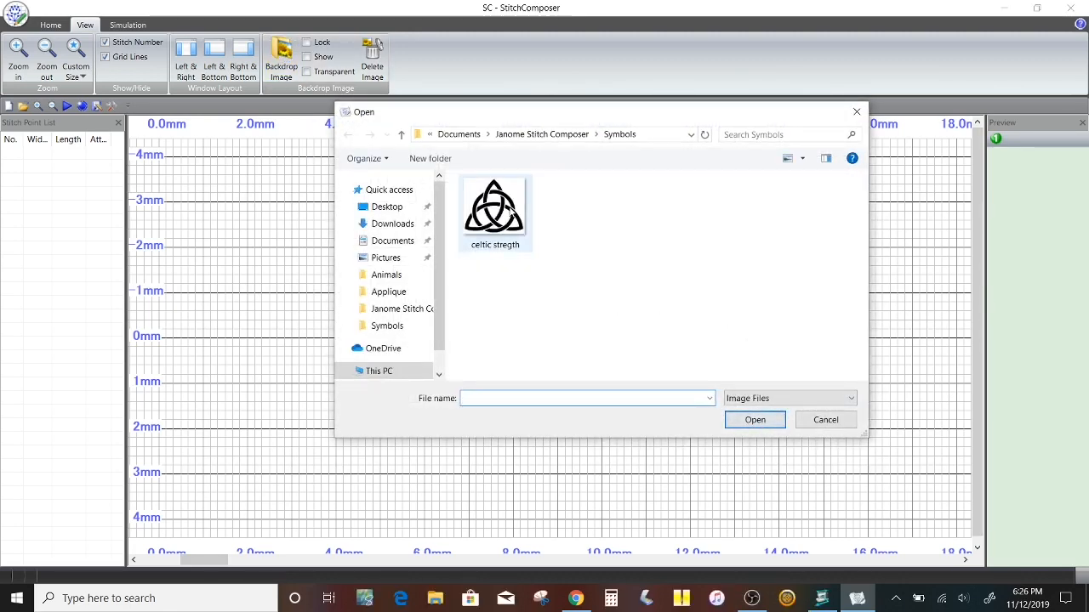
double_click(510, 213)
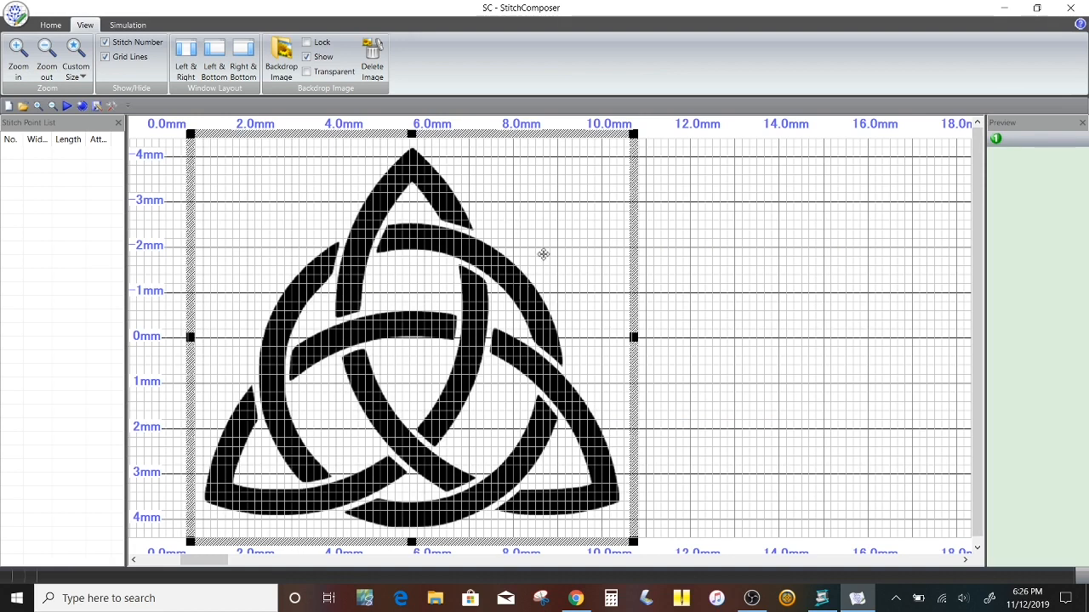
Step: Enlarge the knot backdrop proportionally to about 12 mm long and lock it in place
drag(634, 541, 724, 551)
click(85, 25)
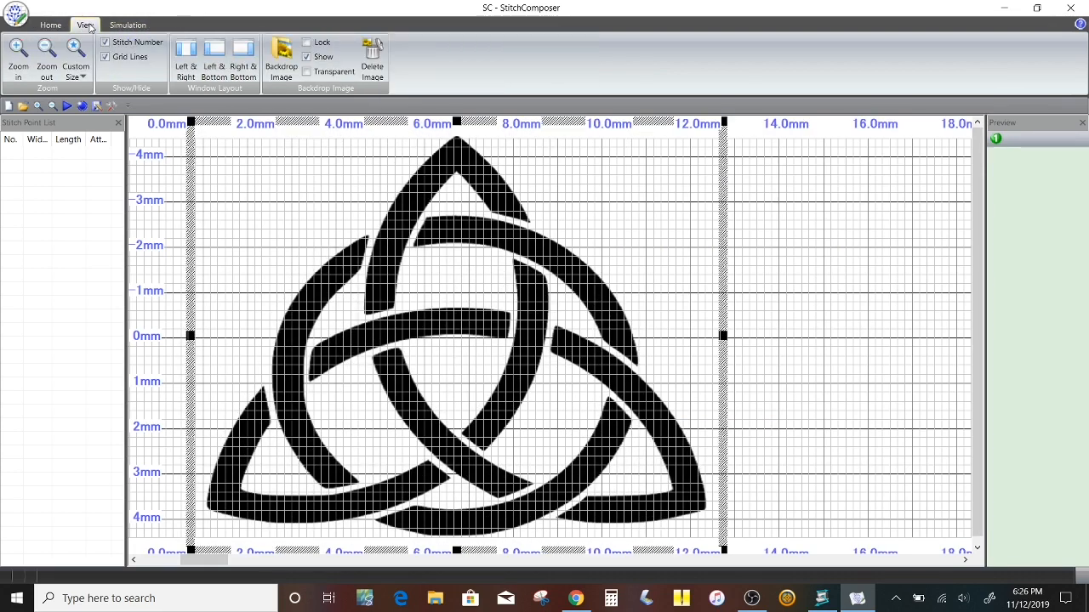
click(307, 42)
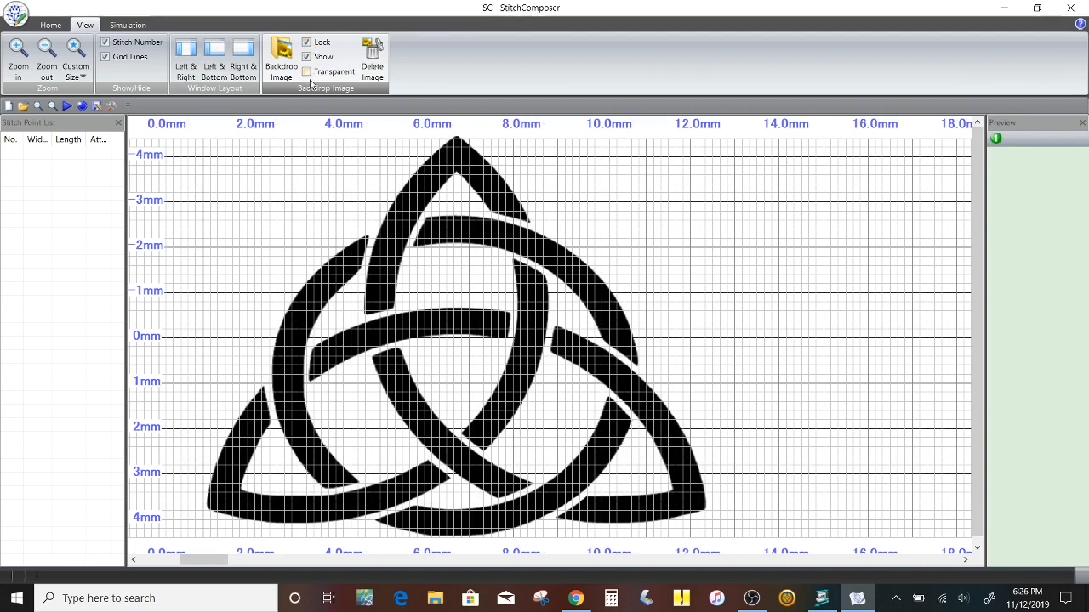
click(493, 185)
click(423, 185)
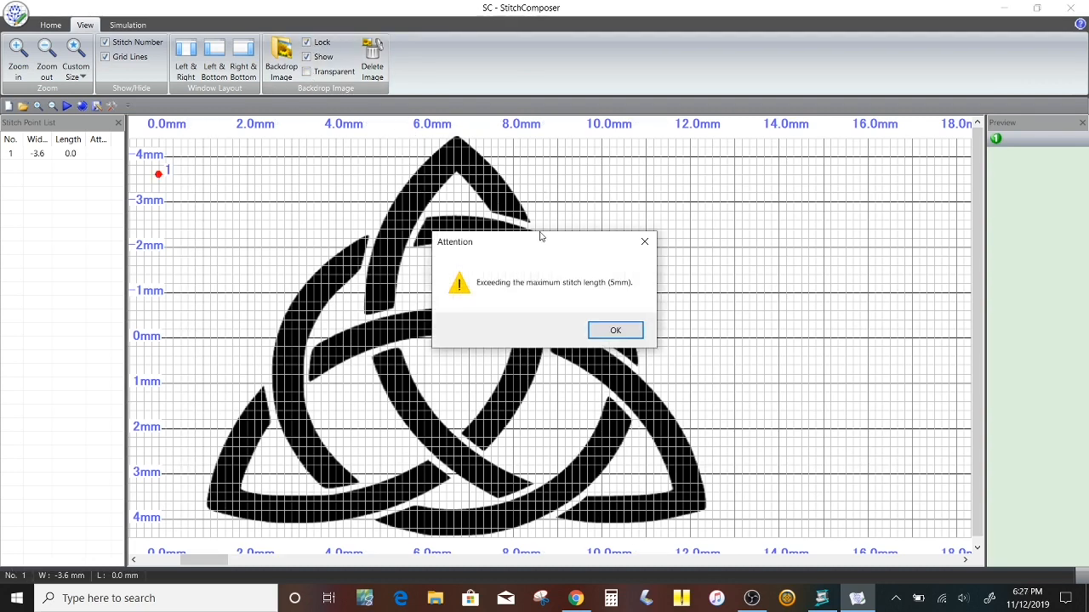
click(616, 330)
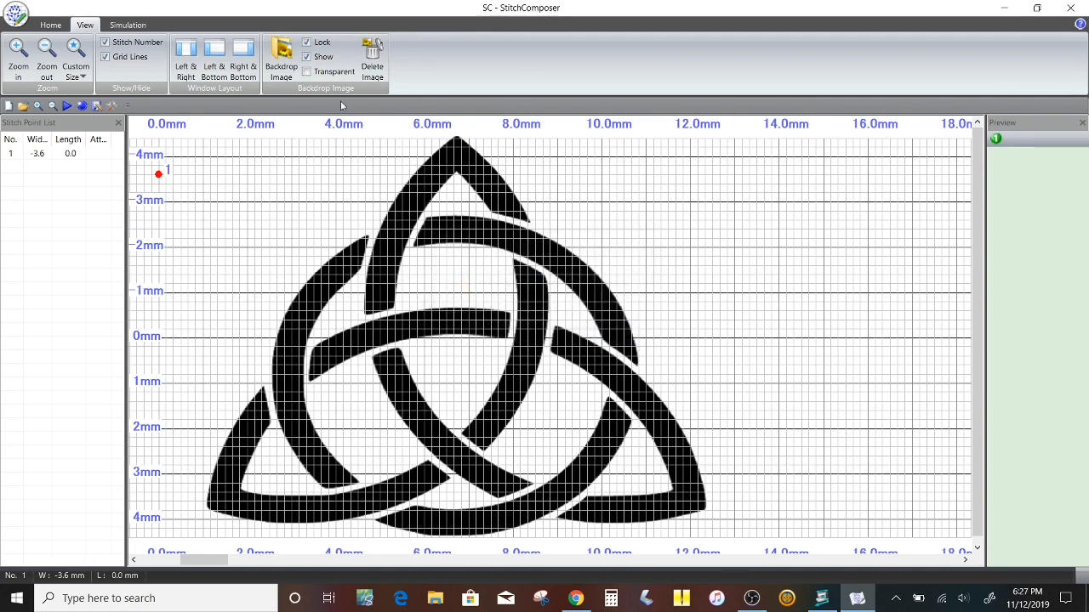
Step: Make the backdrop image transparent and undo the stray stitch point
click(308, 73)
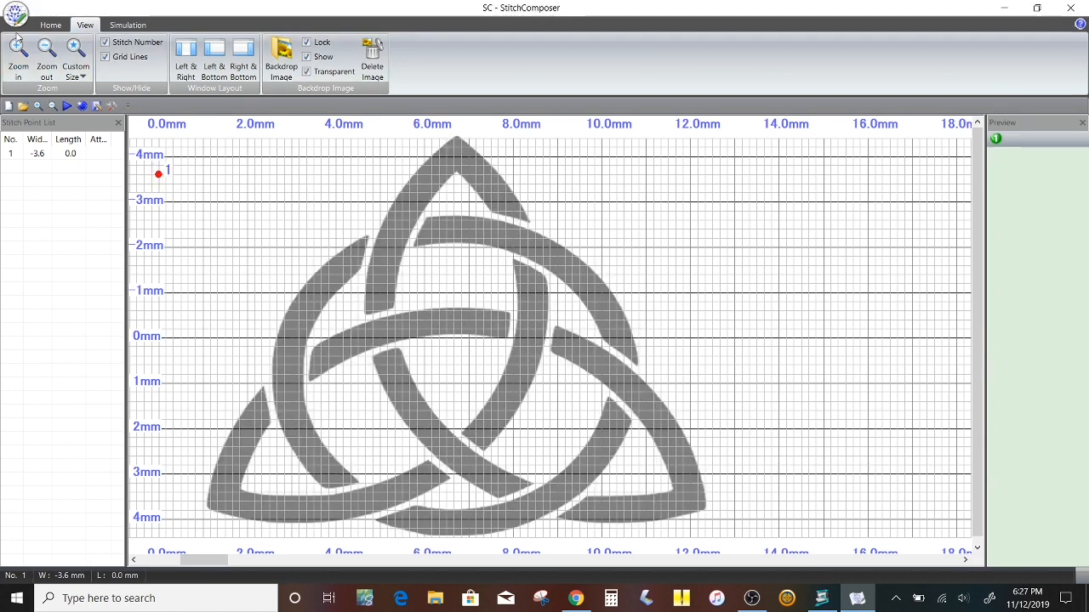
click(43, 26)
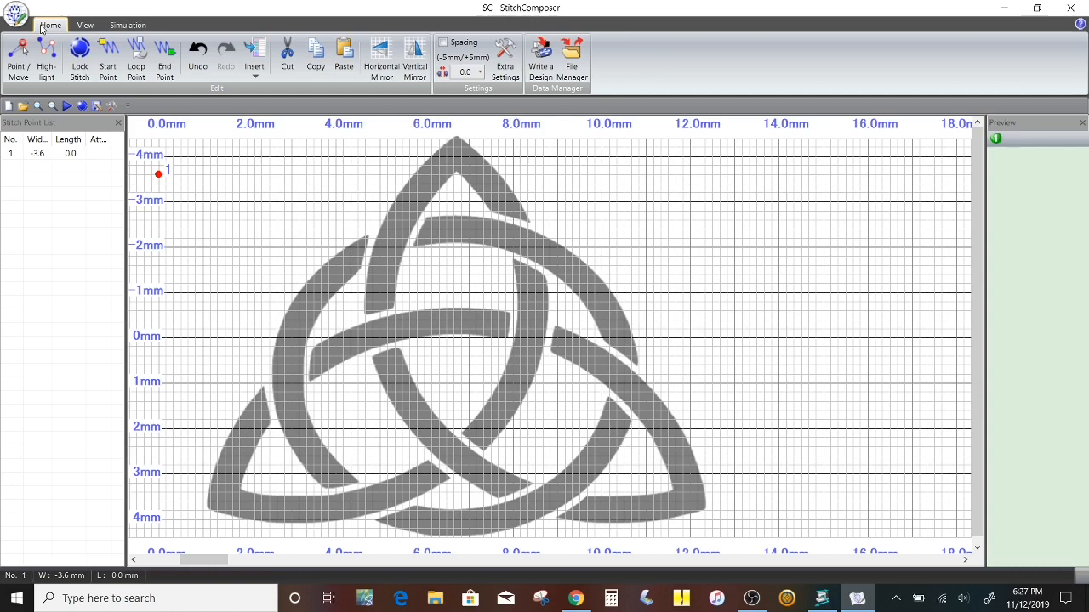
click(197, 60)
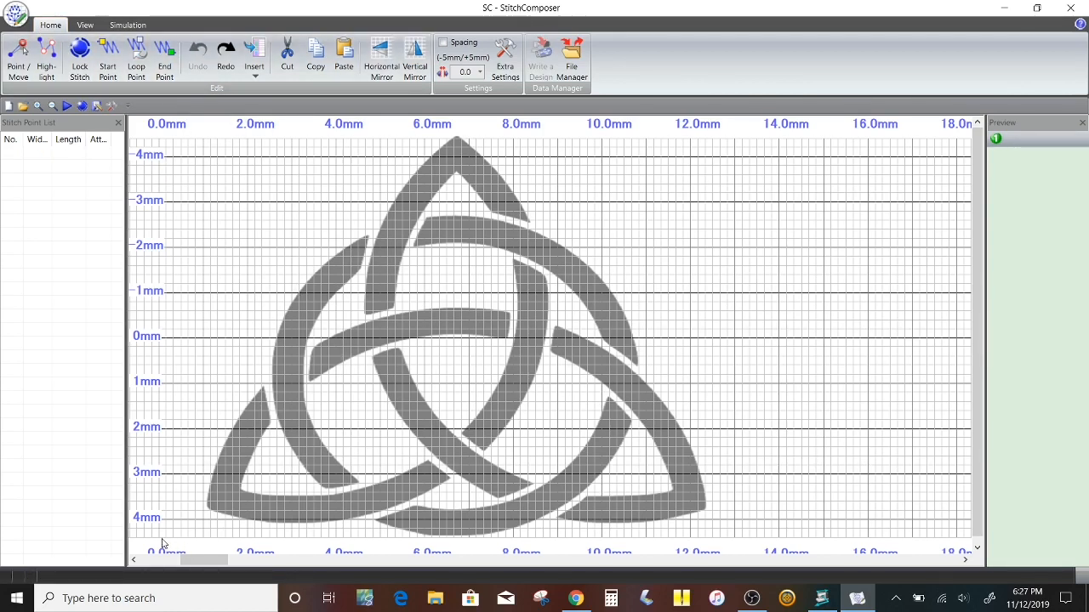
Step: Place nine stitch points from width 4.4 mm, length 0, through the knot's lower-left corner and over its arch to the lower-right corner
click(159, 540)
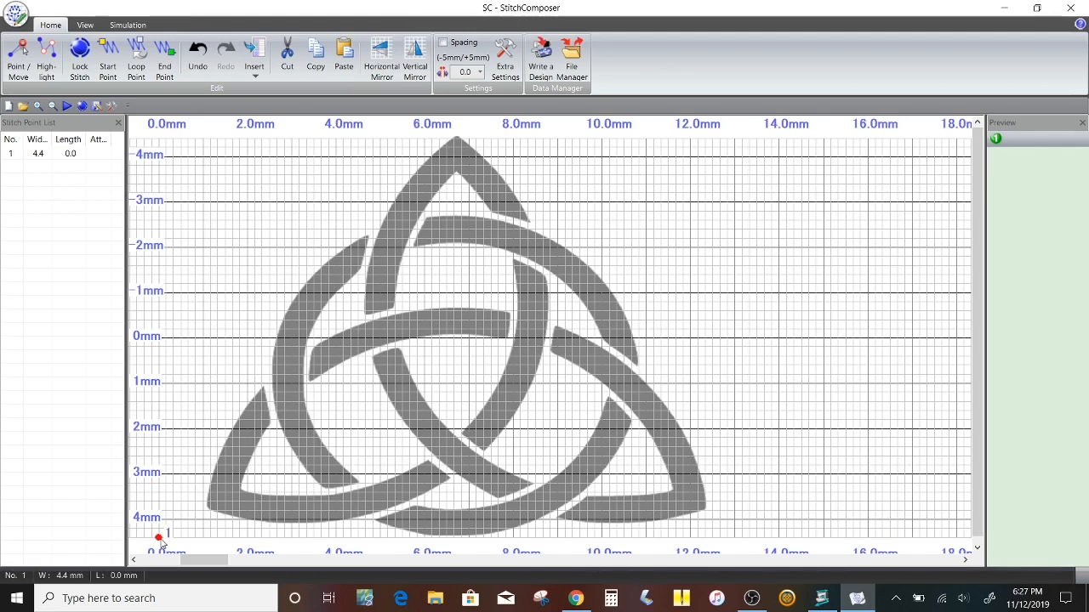
click(225, 502)
click(261, 412)
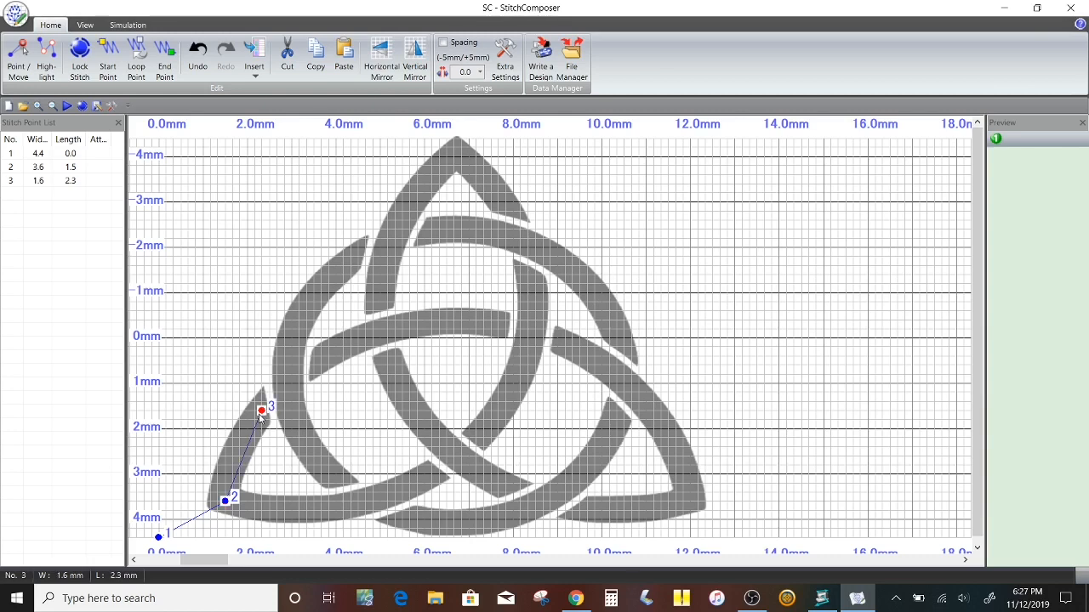
click(336, 346)
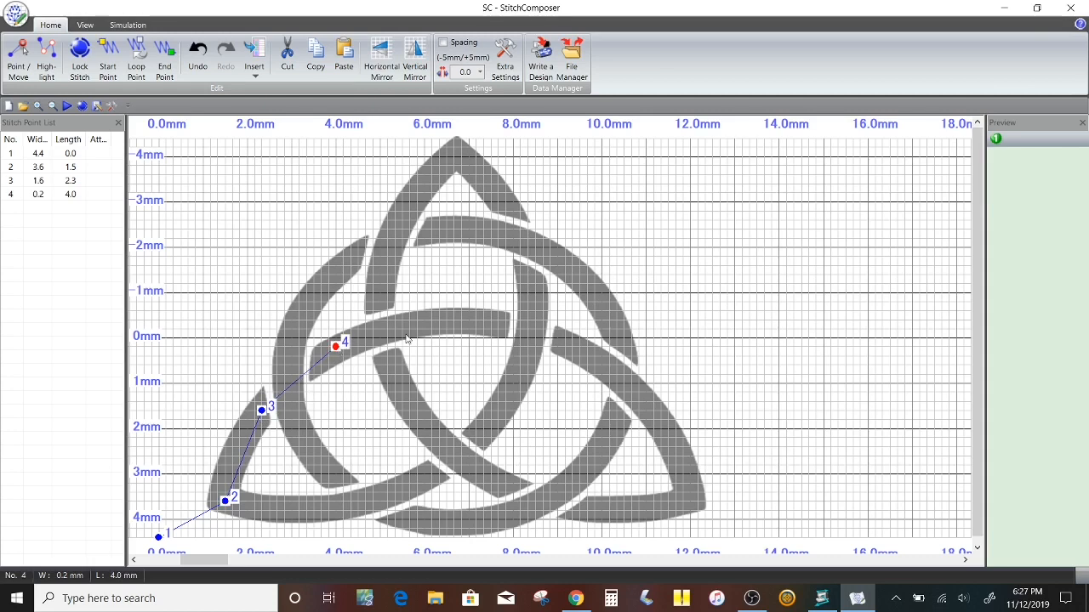
click(439, 319)
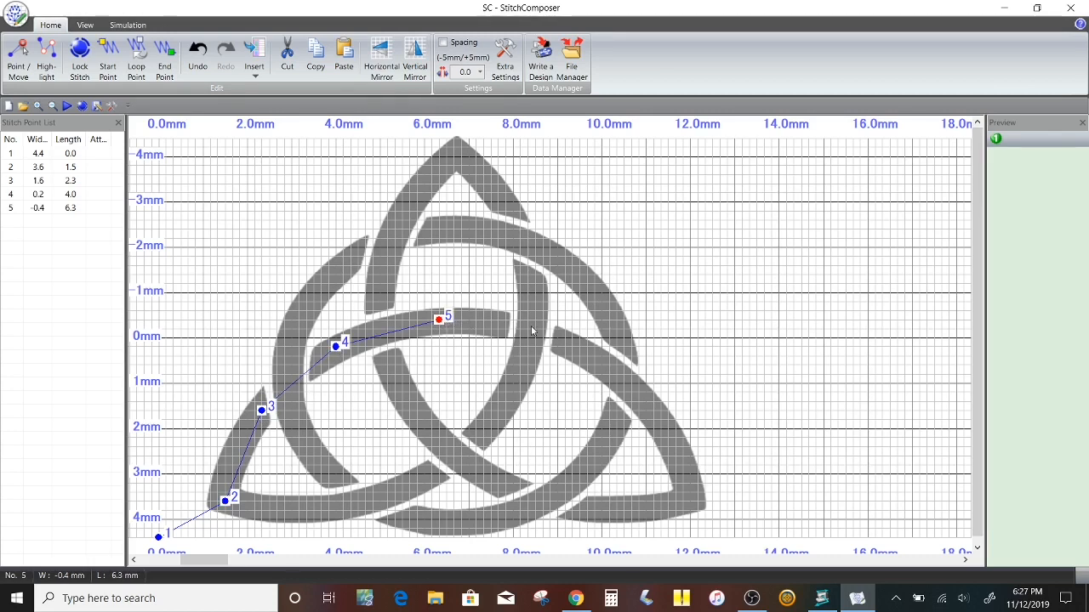
click(557, 338)
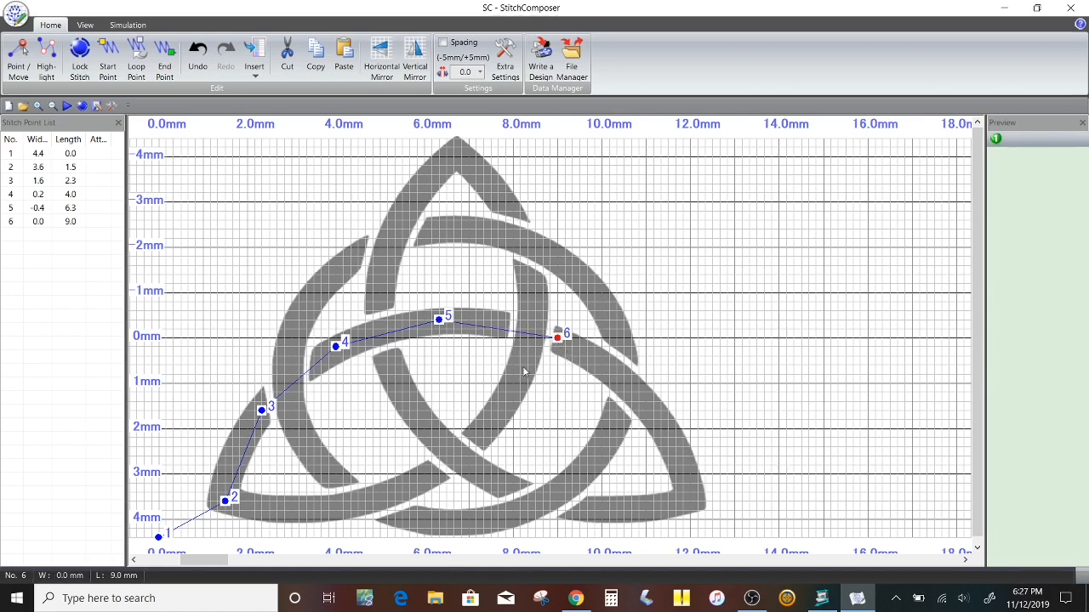
click(631, 392)
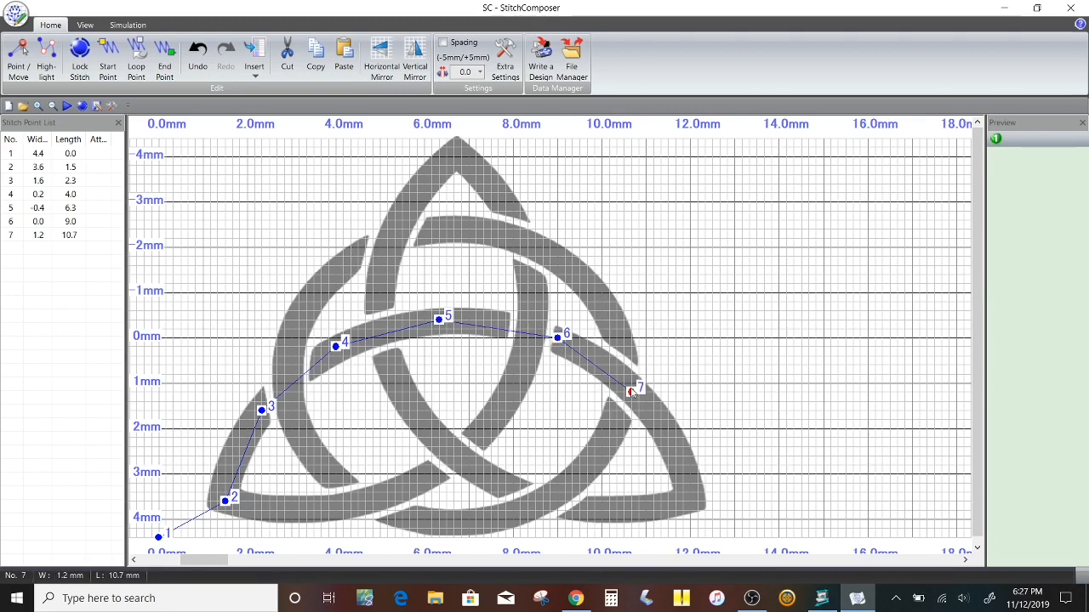
click(669, 447)
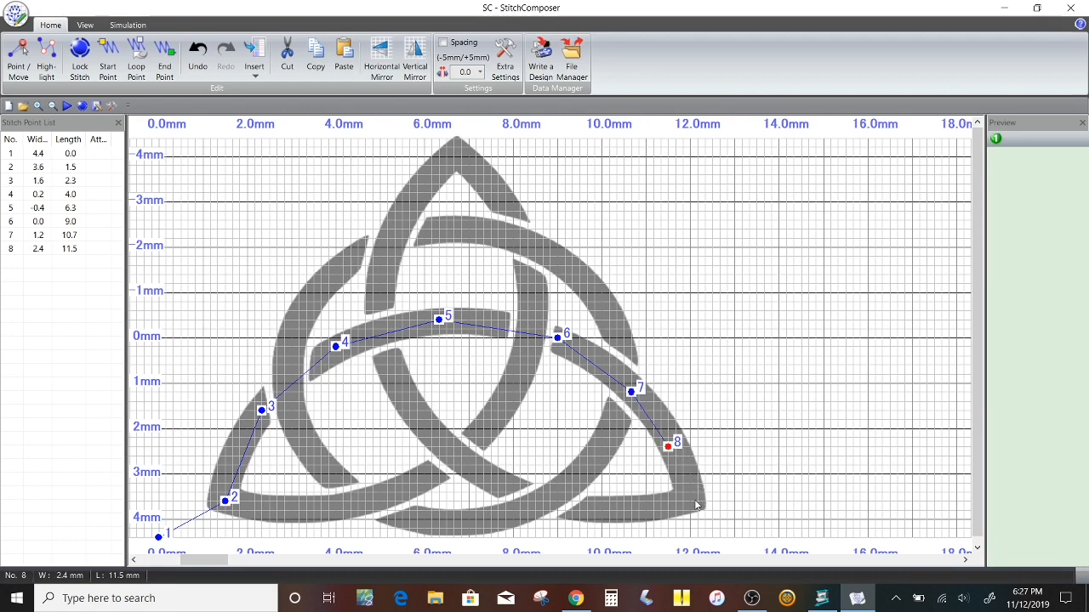
click(691, 502)
Step: Add seven stitch points from the lower-right corner along the bottom and inner-left band up to the knot's apex at about -4.4 mm width
click(609, 511)
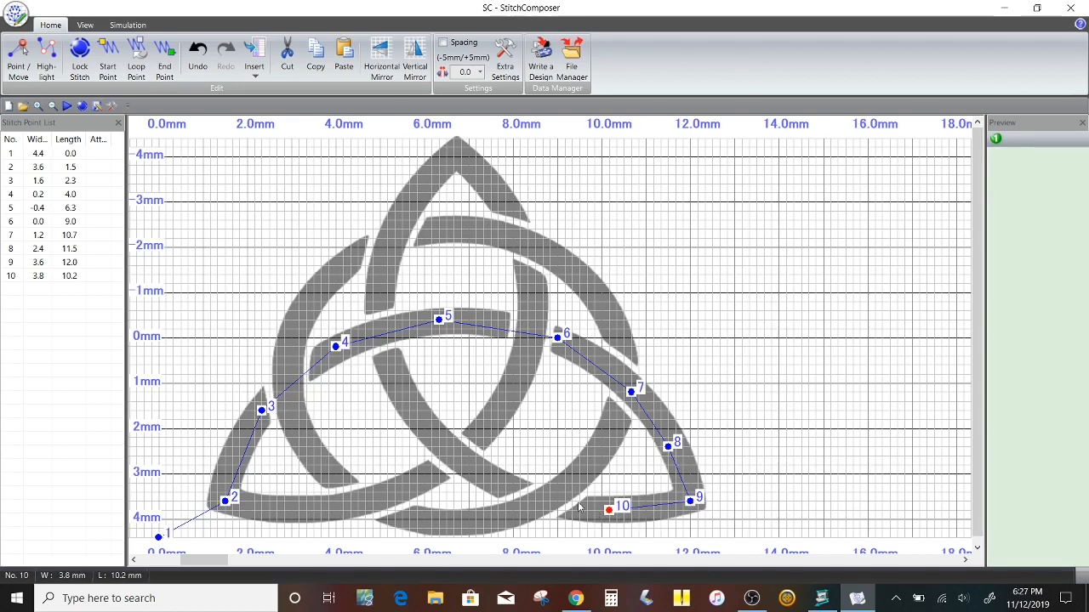
click(513, 493)
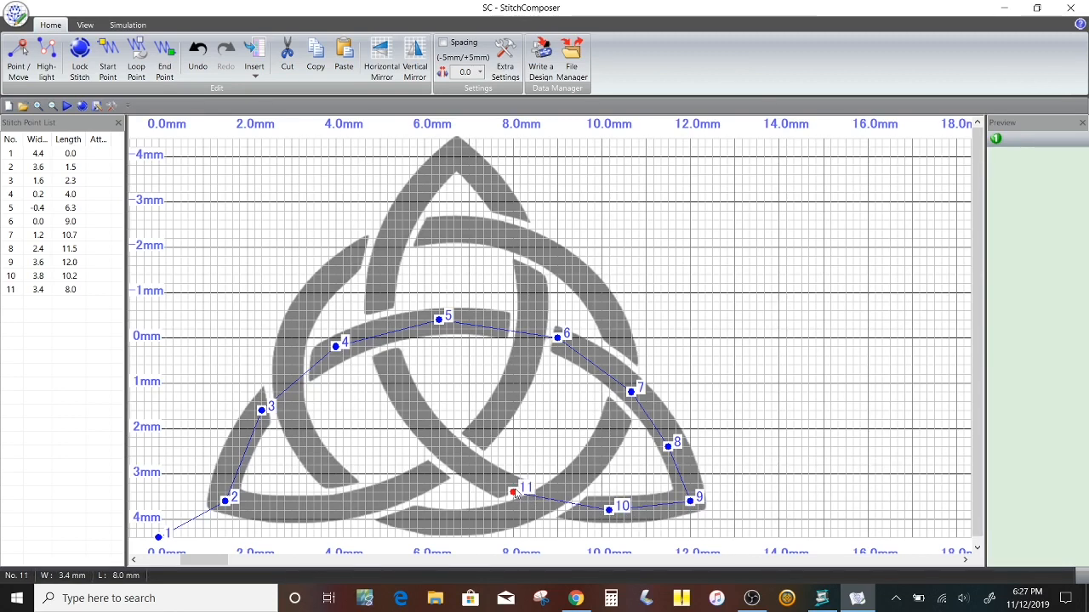
click(439, 436)
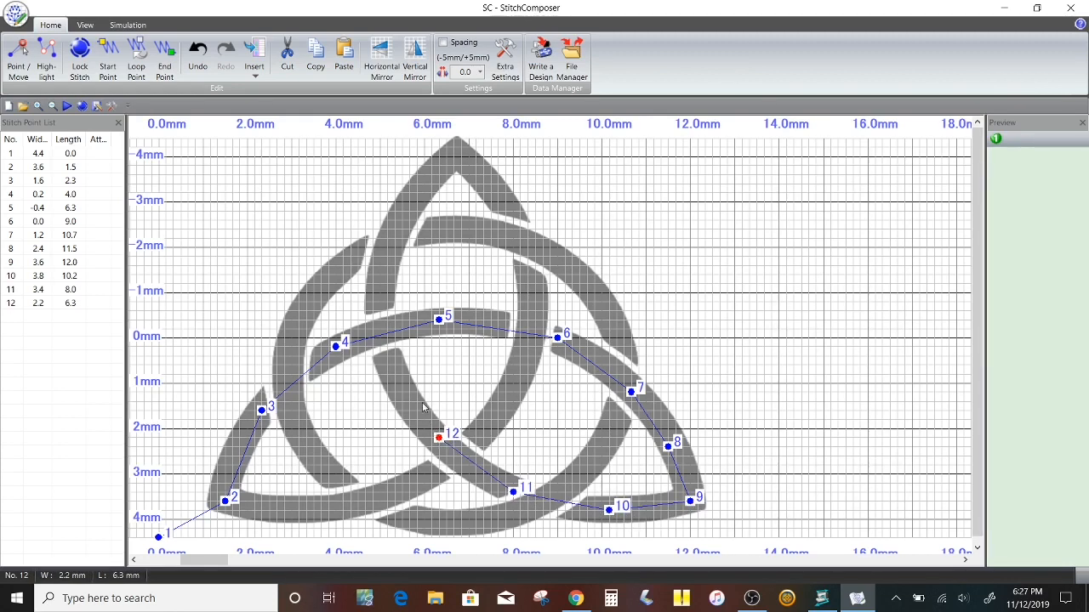
click(387, 345)
click(380, 265)
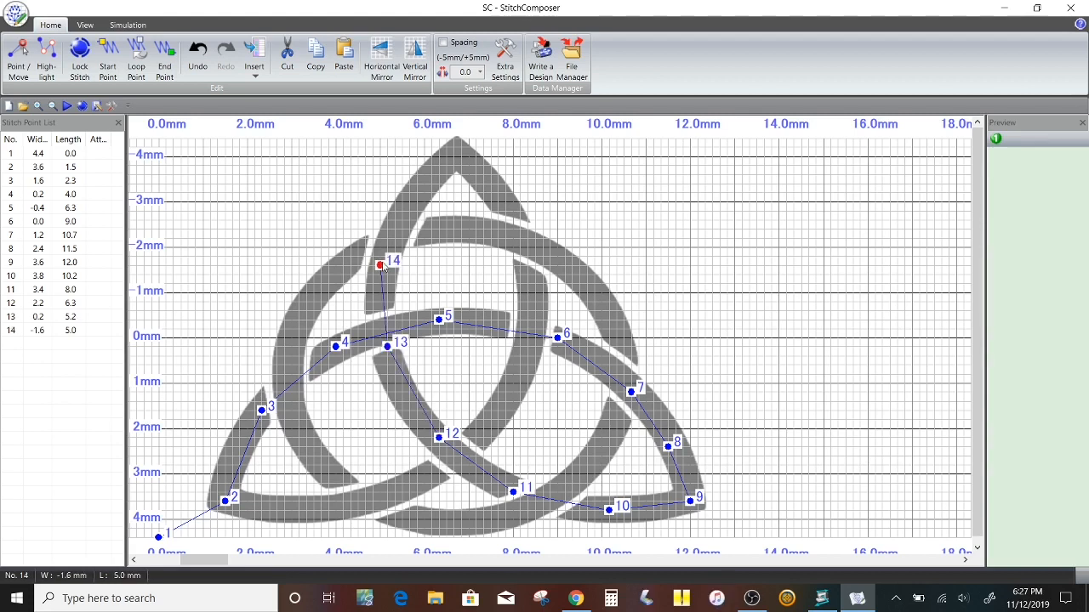
click(416, 192)
click(453, 138)
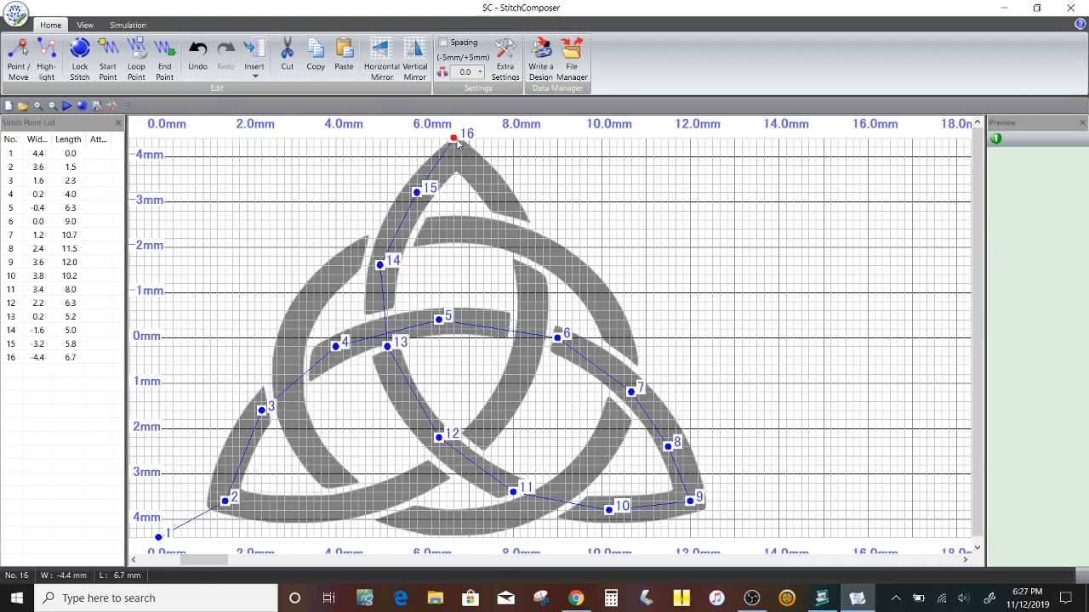
Step: Add four stitch points from the apex down the knot's inner-right band, ending at about width 2.0 mm, length 7.3 mm
click(513, 219)
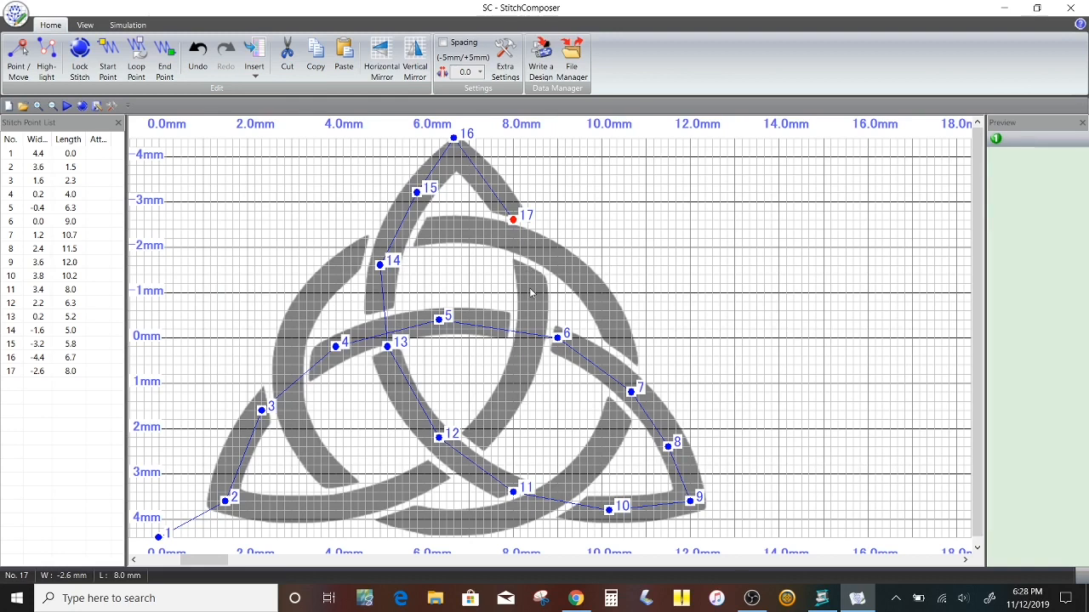
click(527, 273)
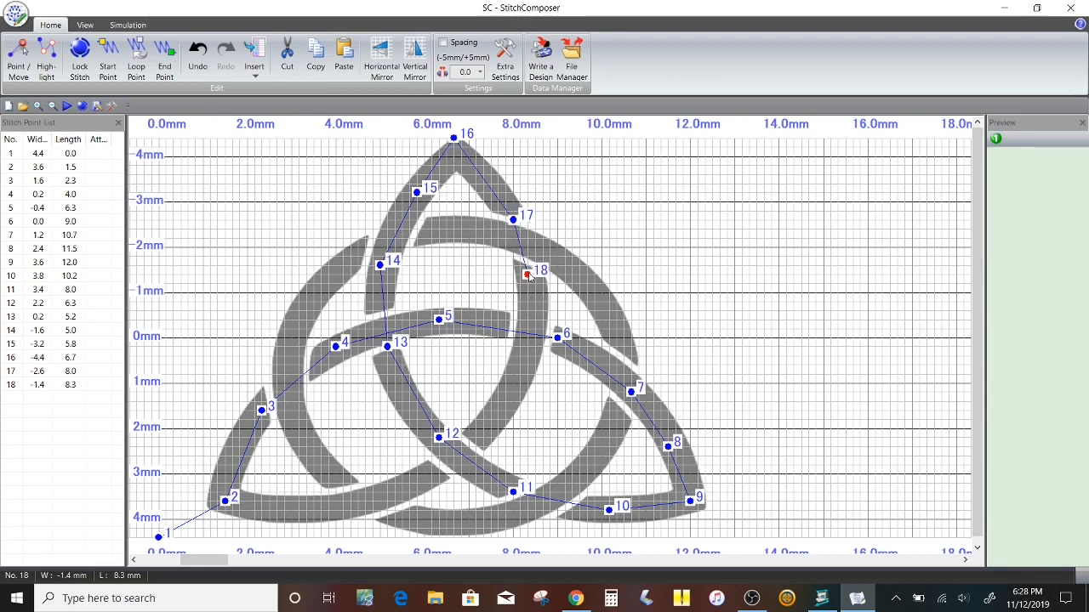
click(527, 346)
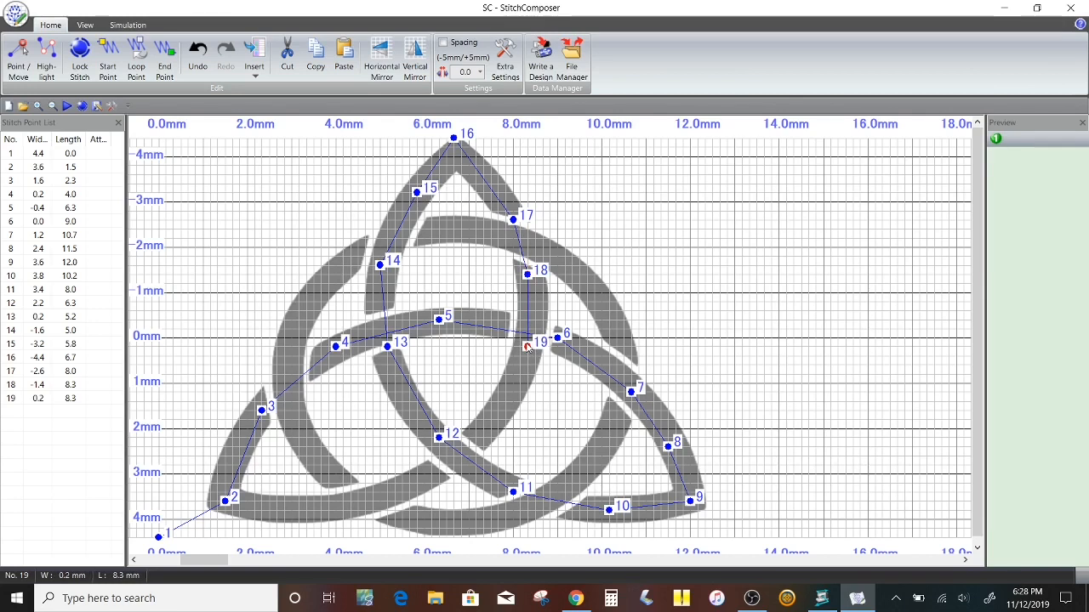
click(483, 428)
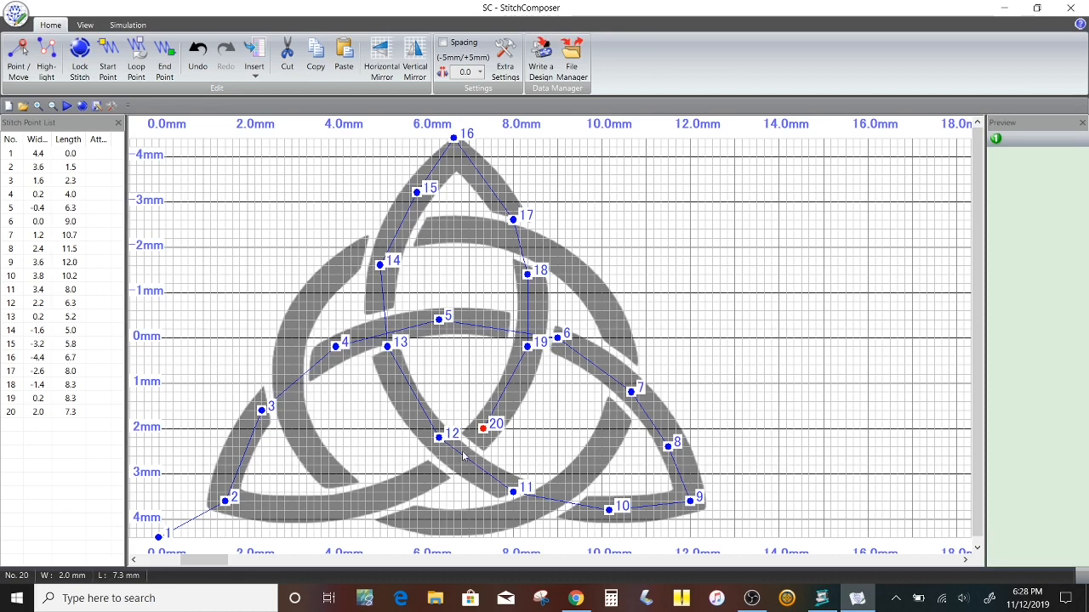
click(388, 491)
click(292, 510)
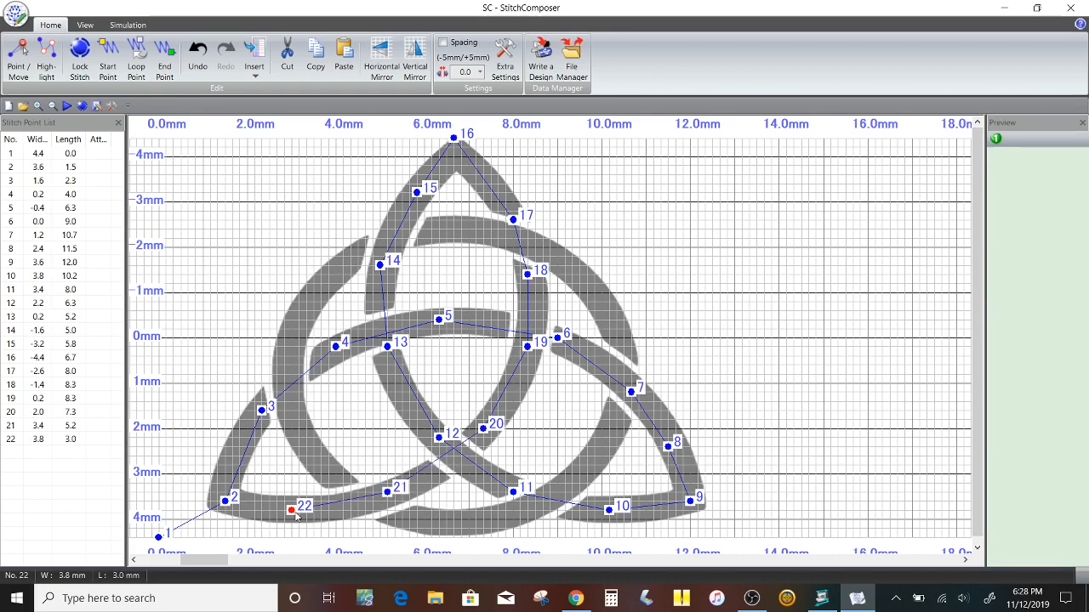
click(198, 62)
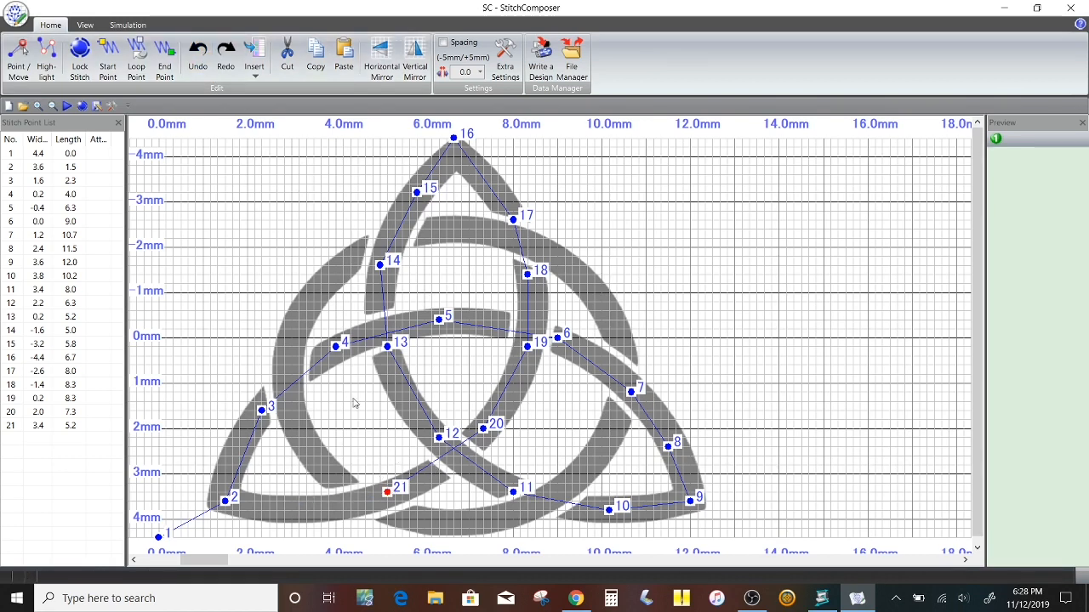
key(ctrl+z)
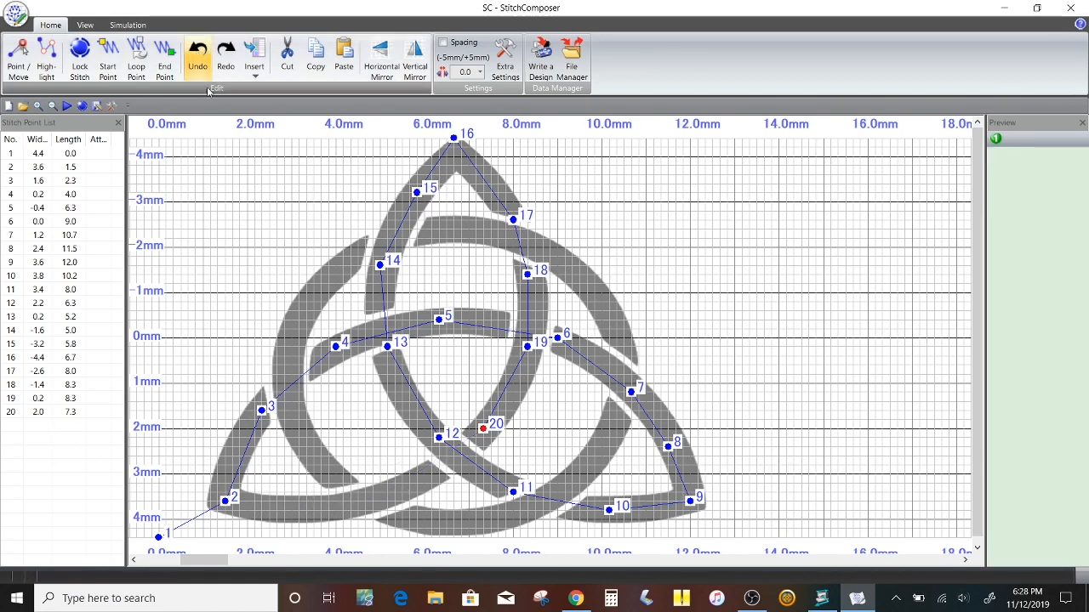
Step: Add four stitch points from about width 3.6 mm, length 4.8 mm, up the left side of the knot's circle
click(375, 502)
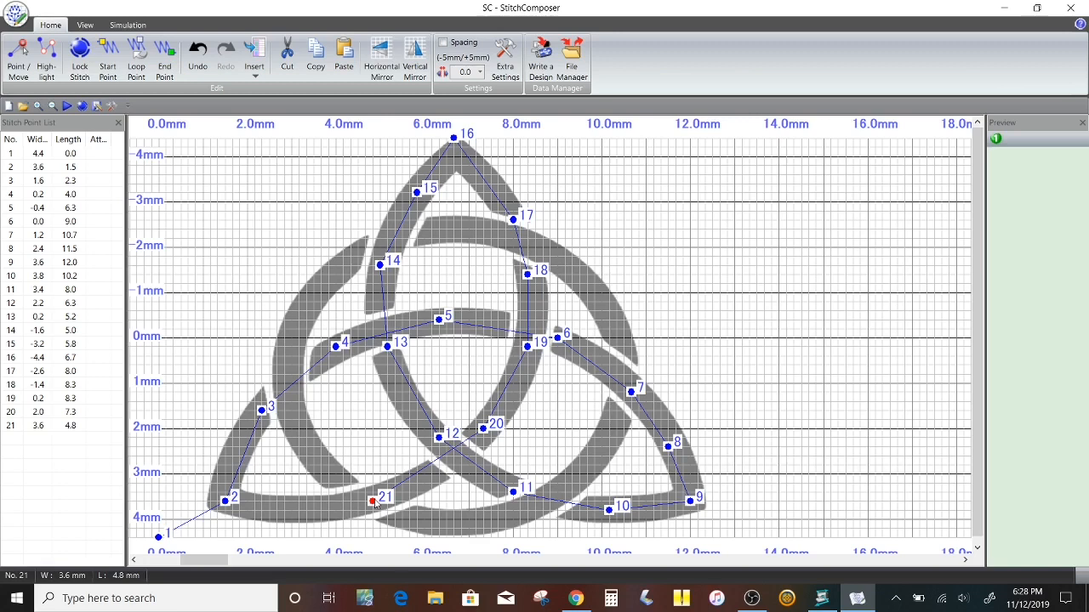
click(306, 437)
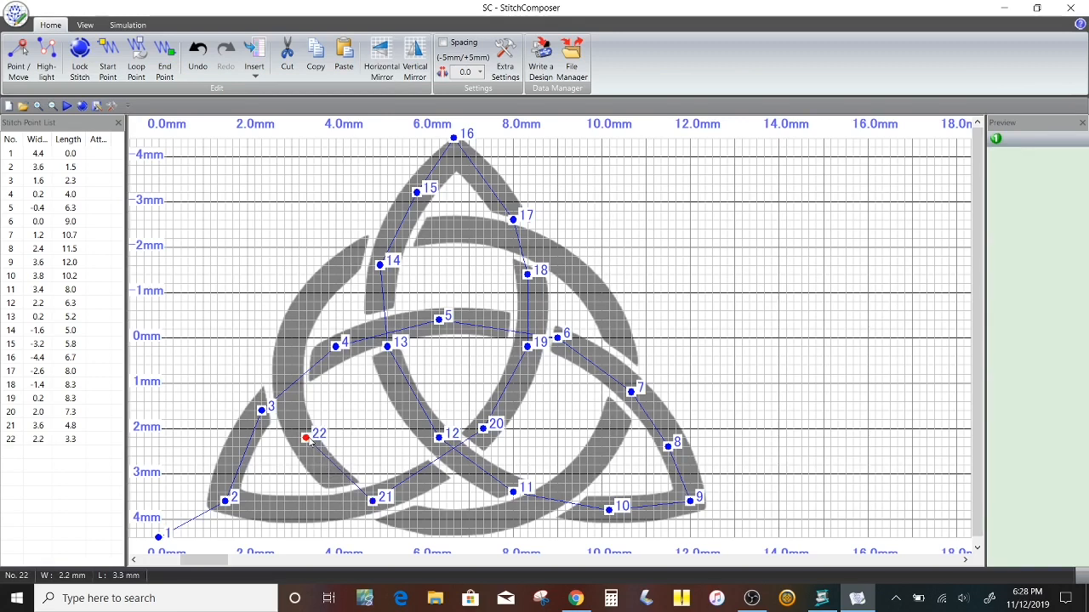
click(284, 356)
click(336, 265)
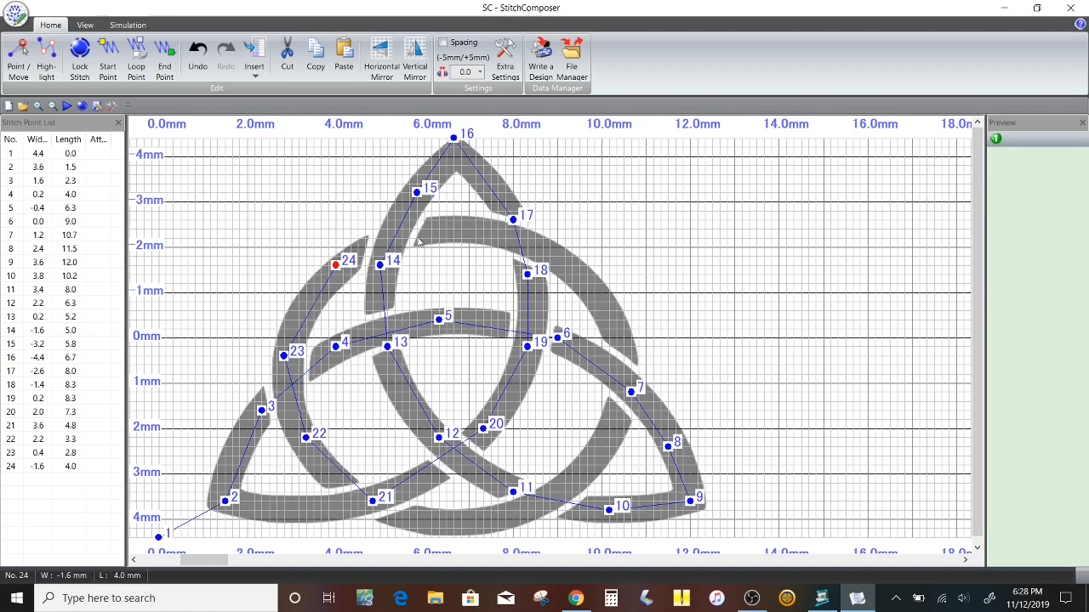
Step: Add eight stitch points over the circle's top, down its right side and along its bottom, ending at width 3.6 mm, length 4.8 mm
click(445, 228)
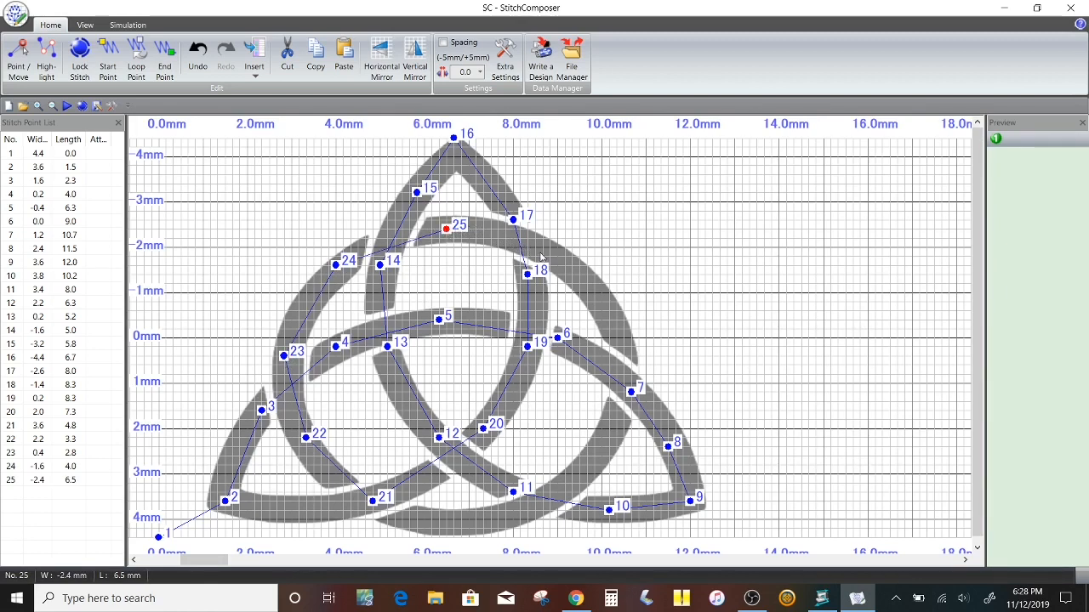
click(549, 255)
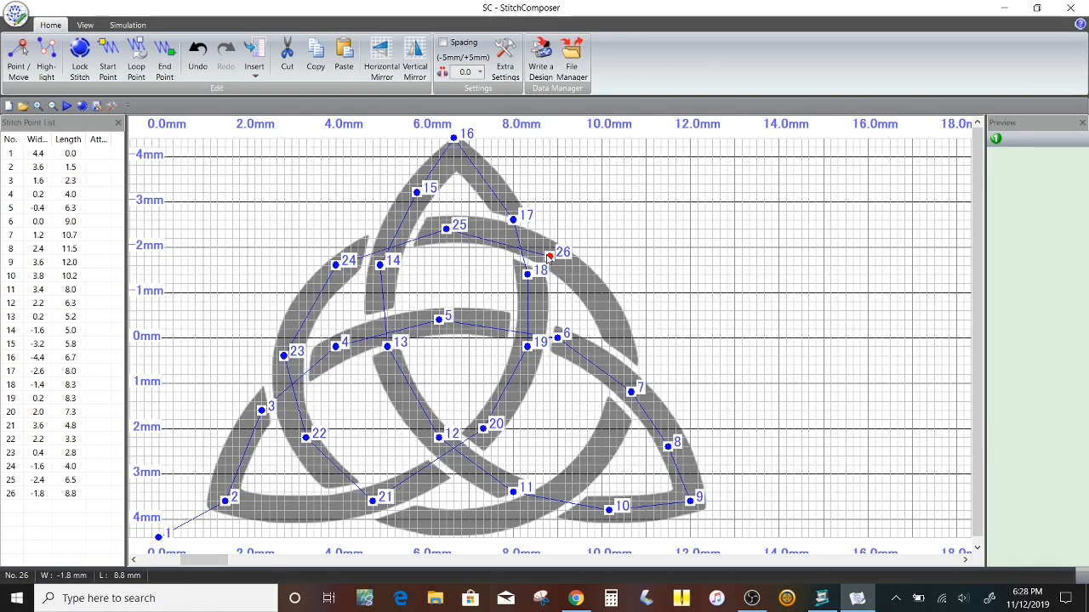
click(602, 309)
click(624, 399)
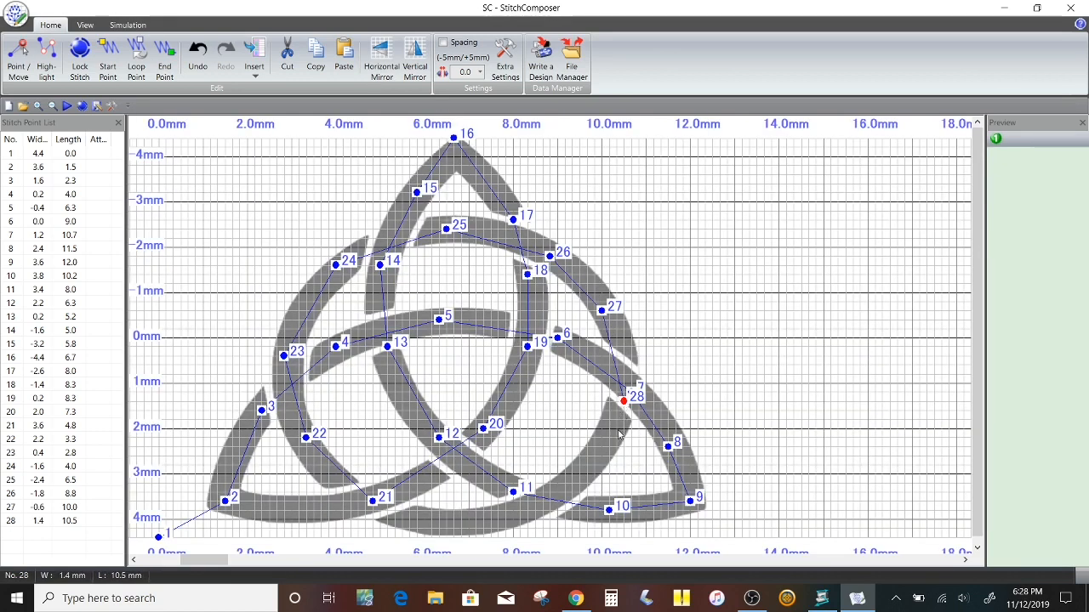
click(594, 455)
click(557, 492)
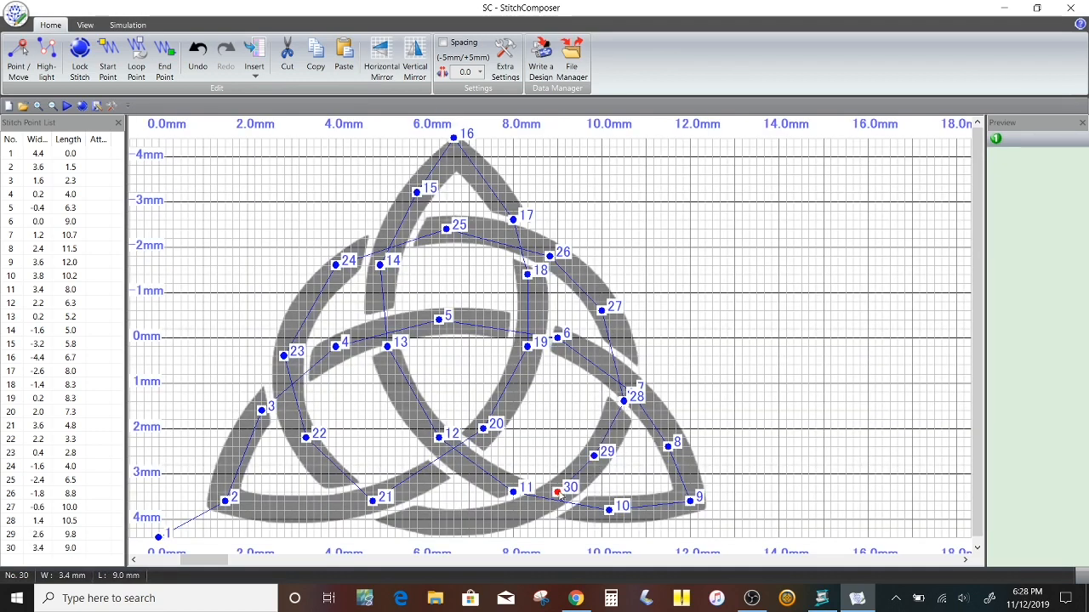
click(468, 519)
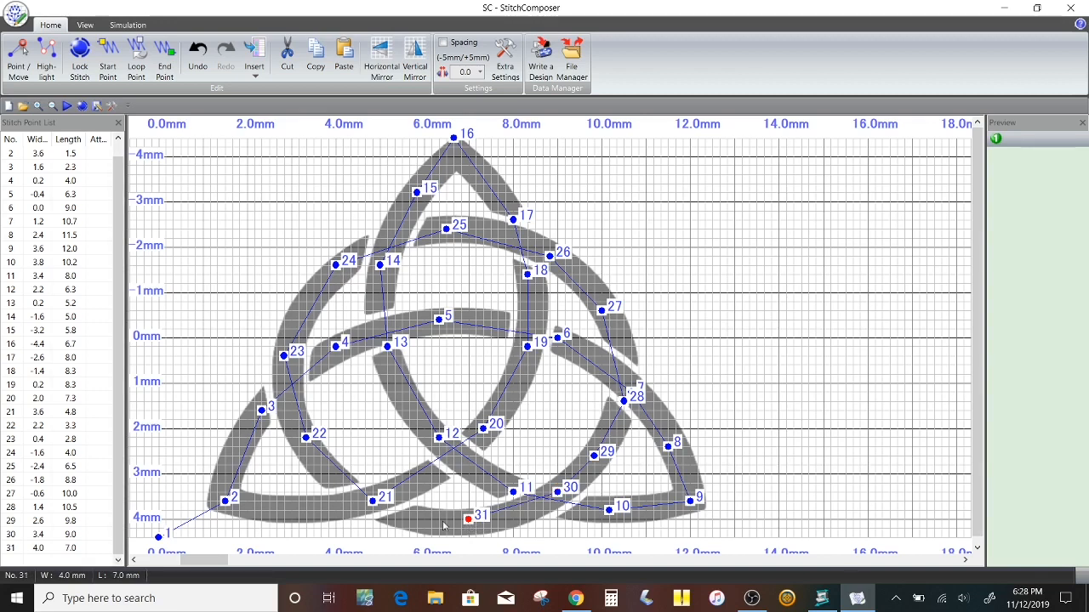
click(372, 501)
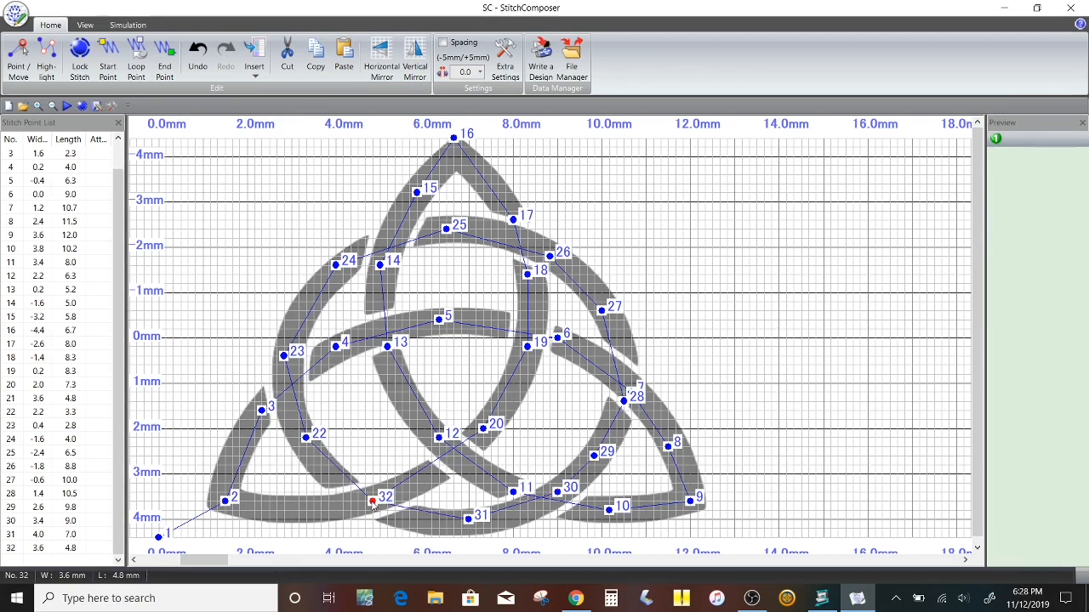
Step: Add three stitch points along the bottom band through the knot's lower-left corner, ending at width 4.4 mm, length 0
click(328, 509)
click(224, 501)
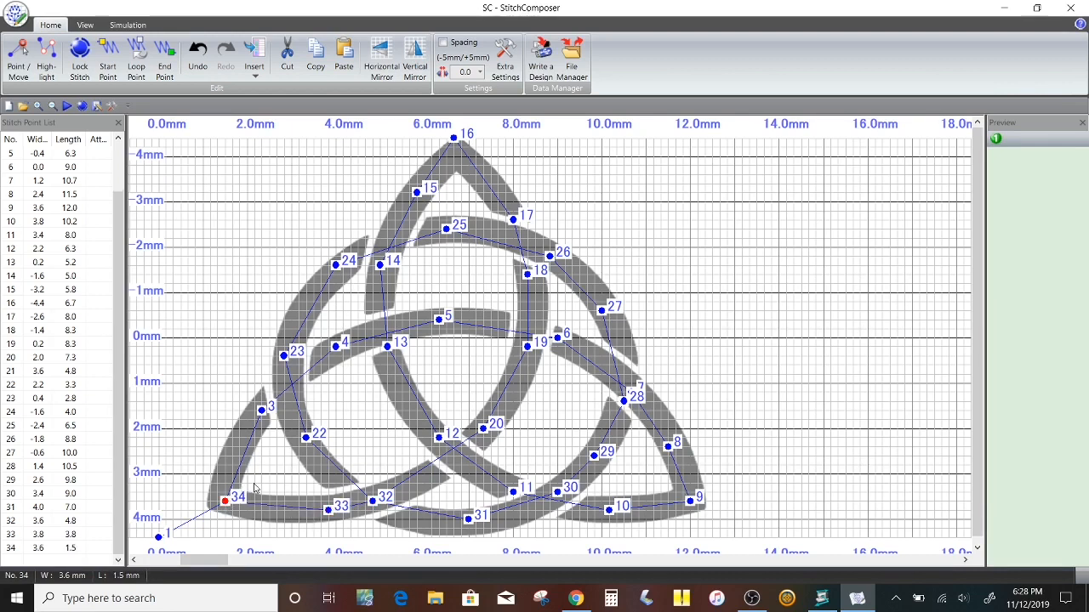
click(159, 537)
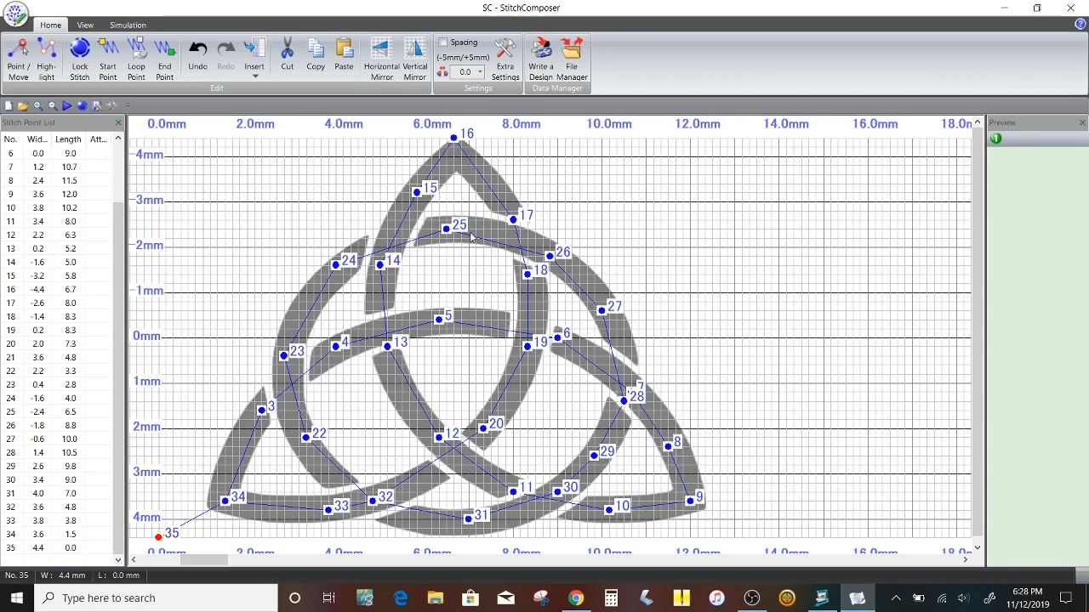
Step: Add seven baseline stitch points at width 4.4 mm, spaced every 2 mm from length 2.0 mm to 14.0 mm
click(247, 537)
click(335, 537)
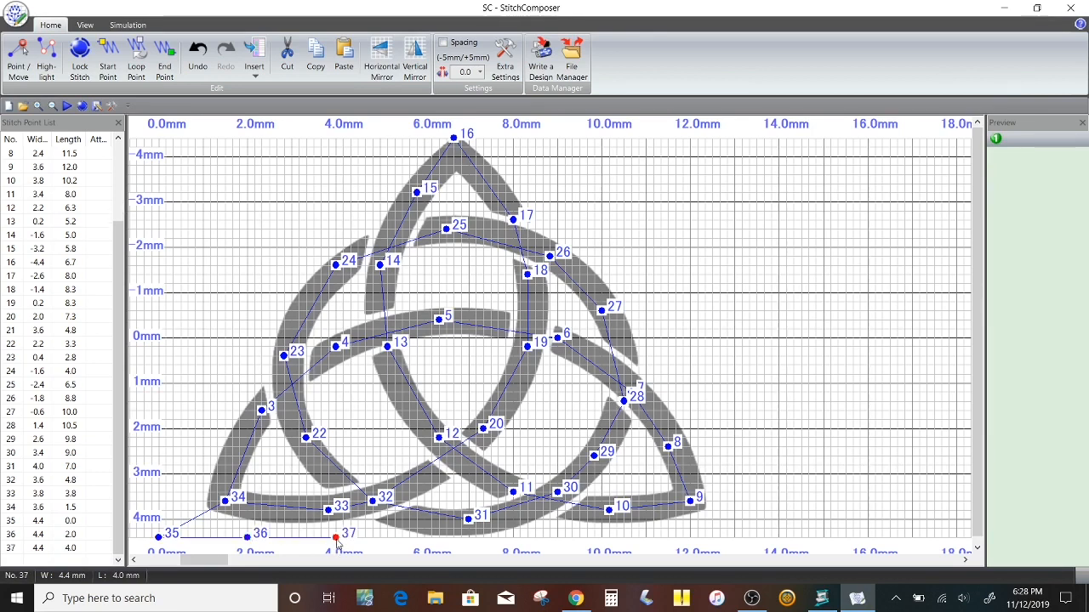
click(424, 537)
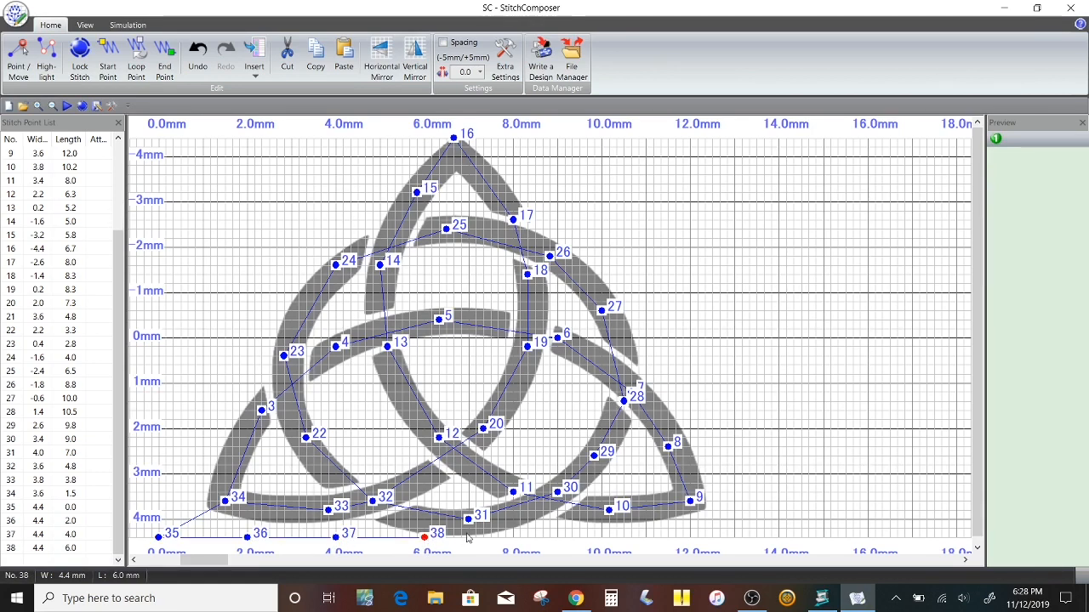
click(512, 536)
click(601, 536)
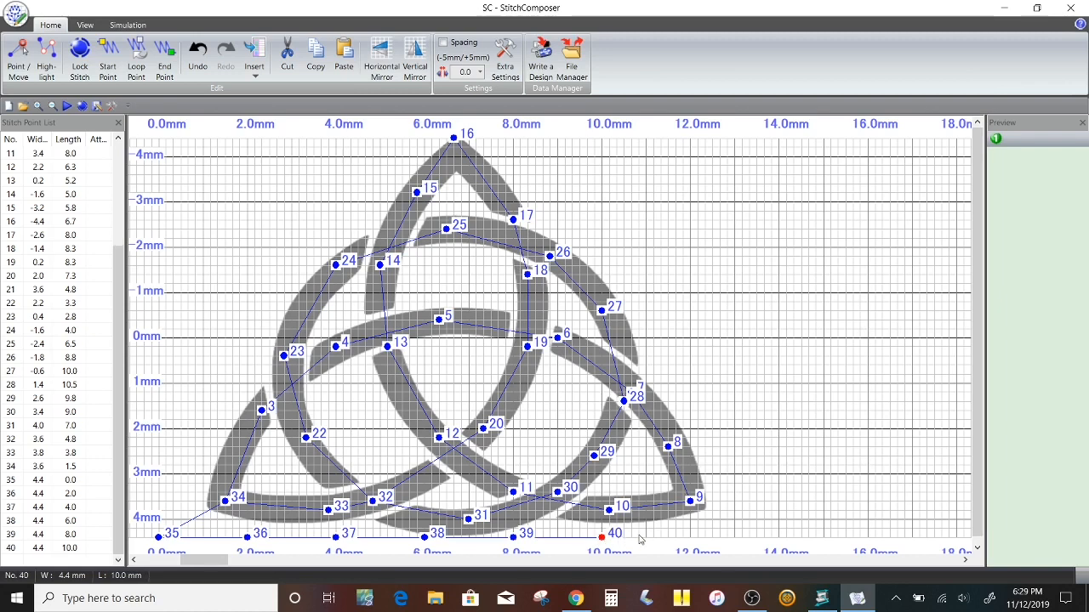
click(690, 537)
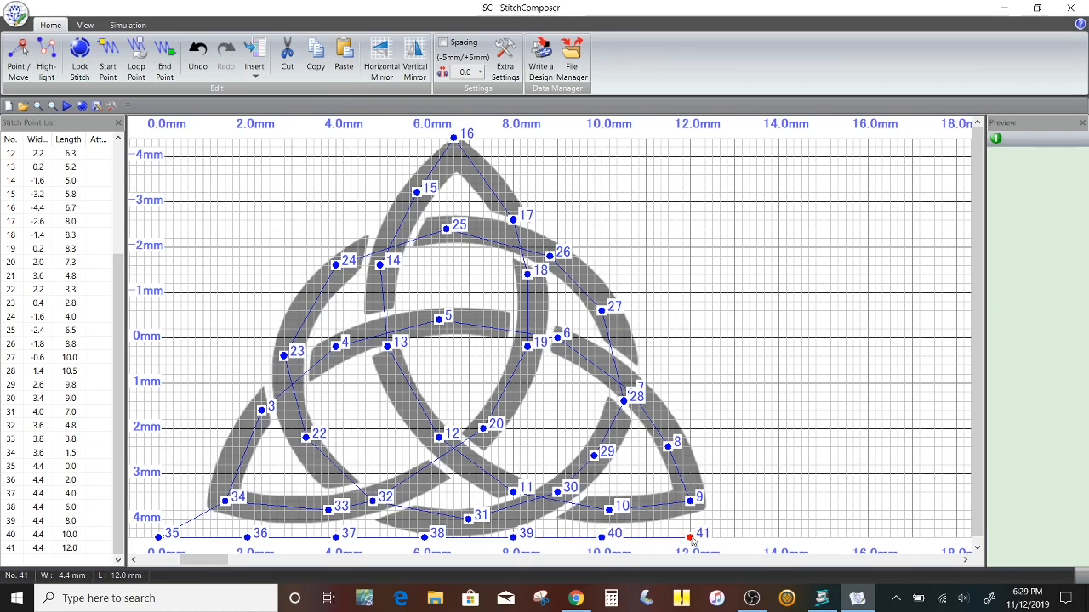
click(778, 537)
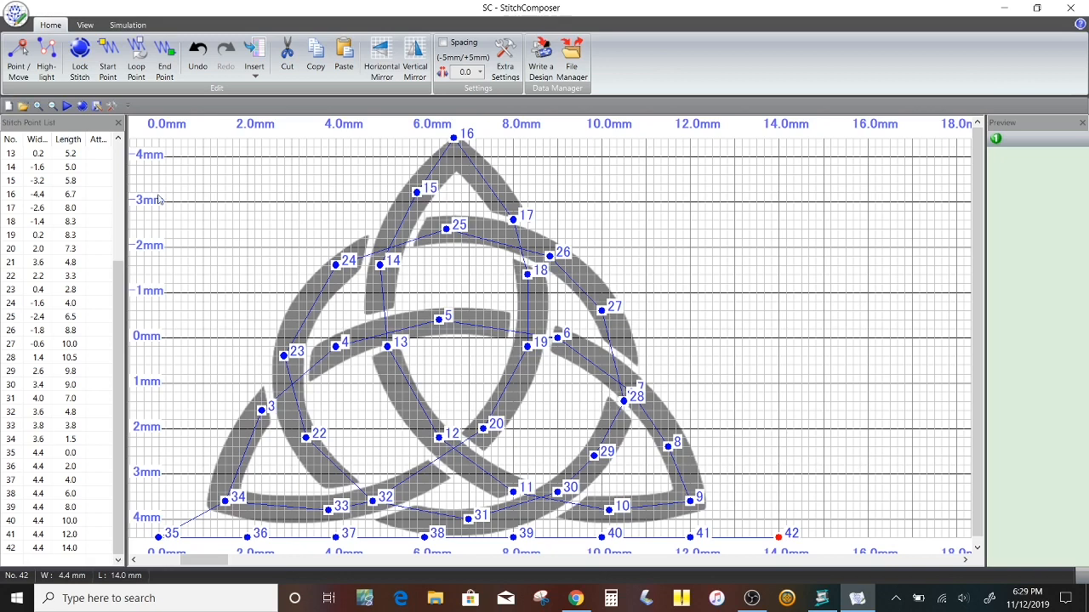
Step: Play the stitch simulation to preview the complete knot design, and return to the editing commands
click(67, 106)
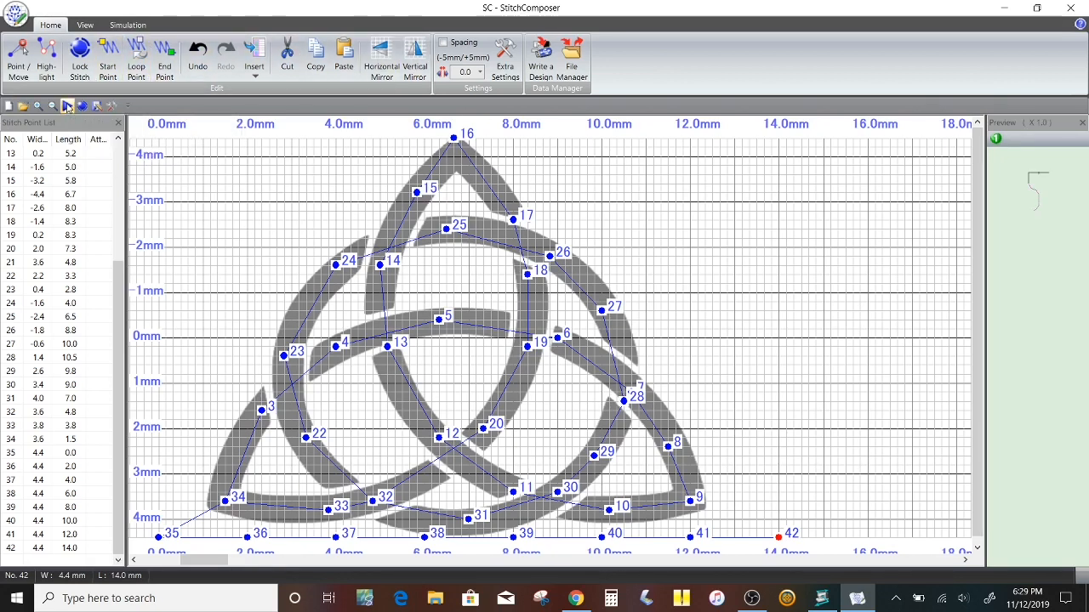
click(85, 25)
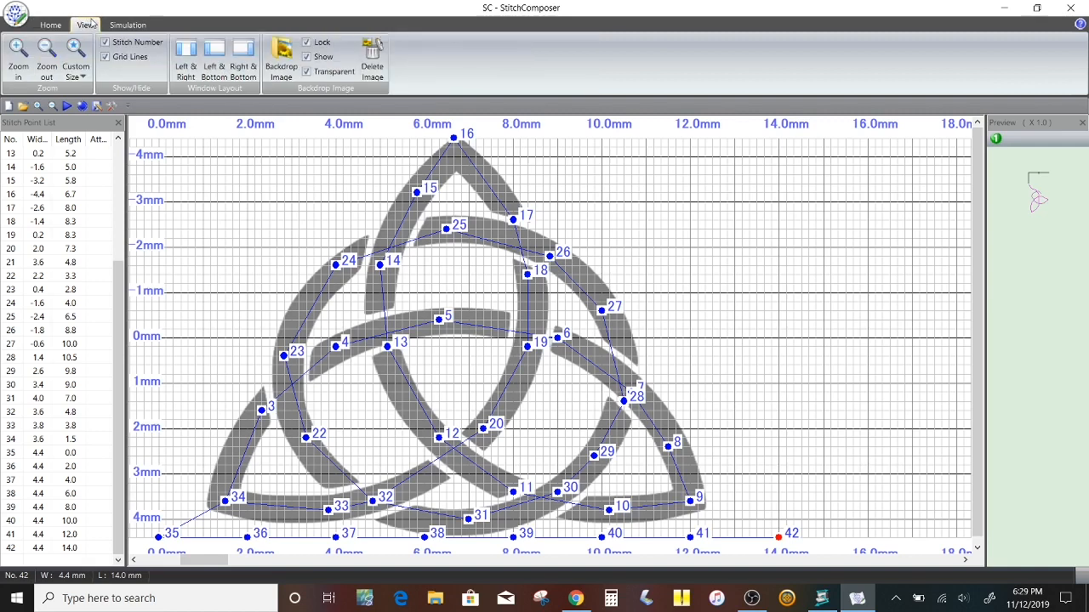
click(130, 26)
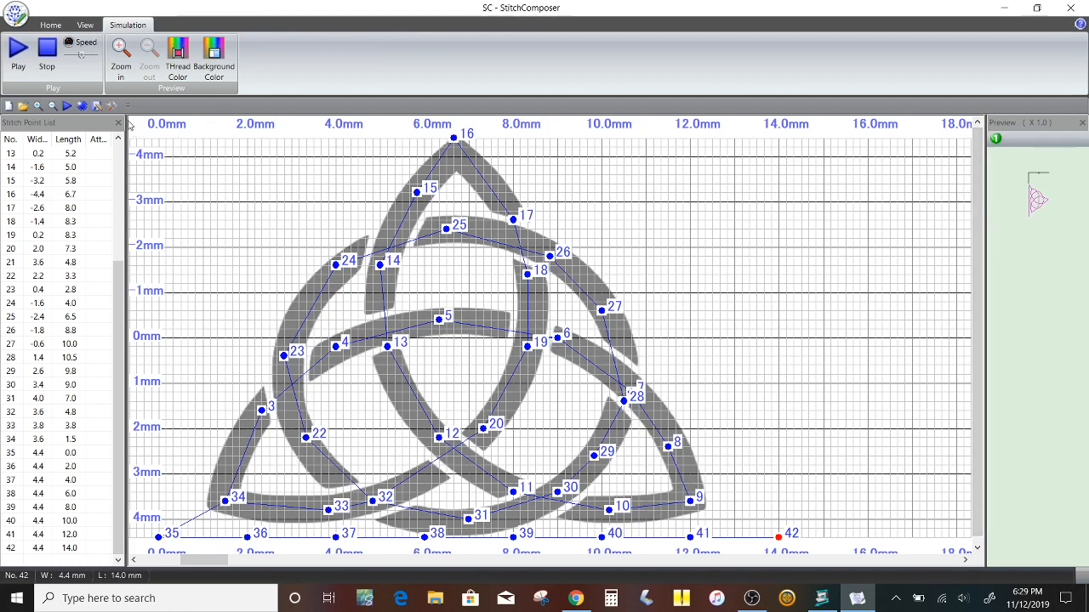
click(49, 63)
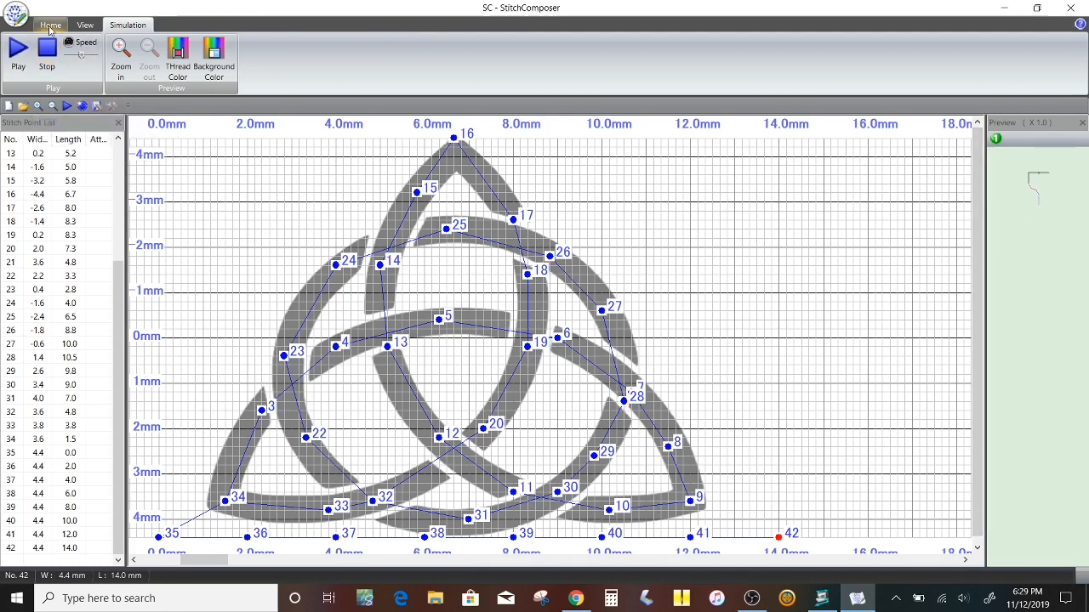
click(51, 25)
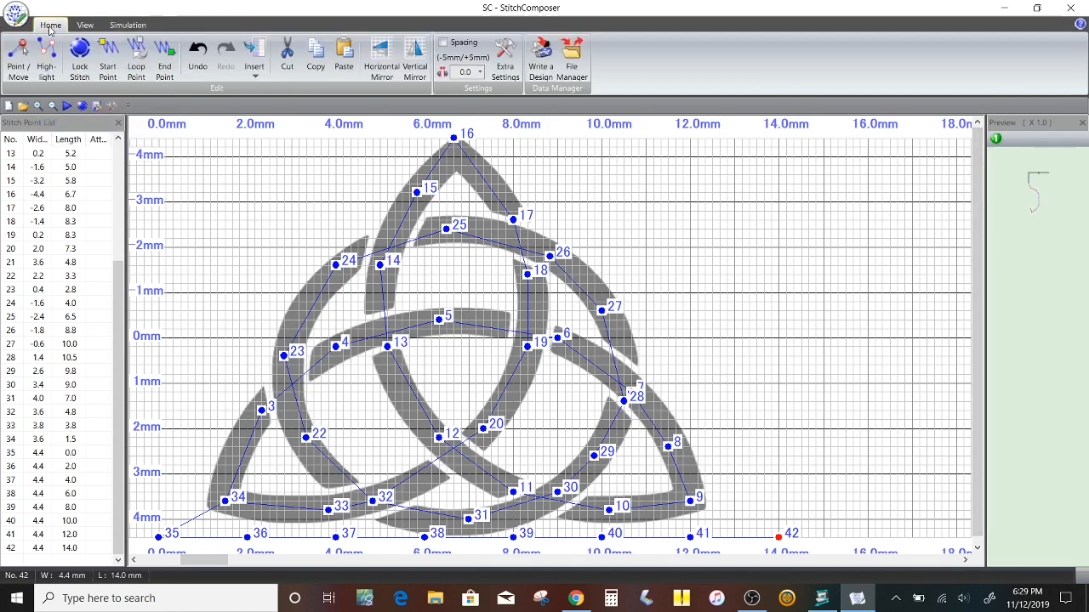
Step: Add lock stitches to the start and end of the design and select stitch point 45 in the stitch point list
click(81, 60)
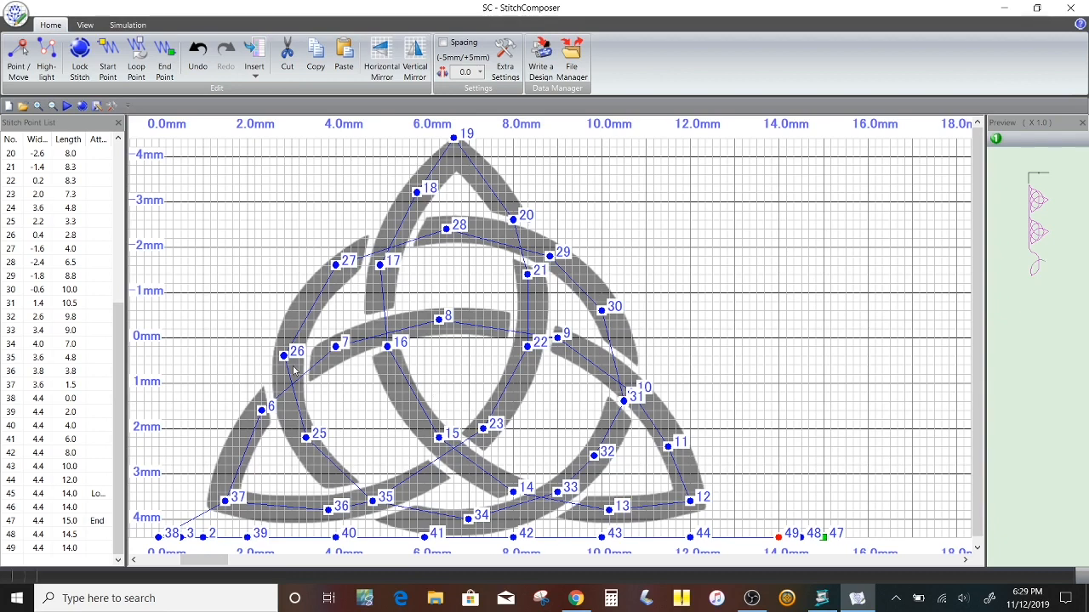
drag(113, 352, 122, 192)
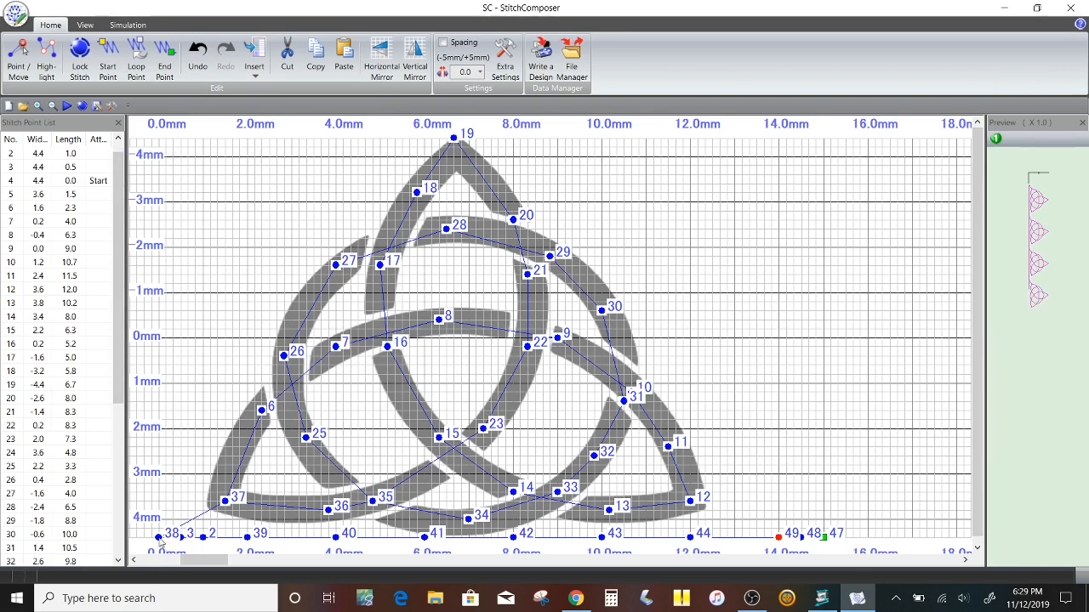
drag(123, 358, 110, 497)
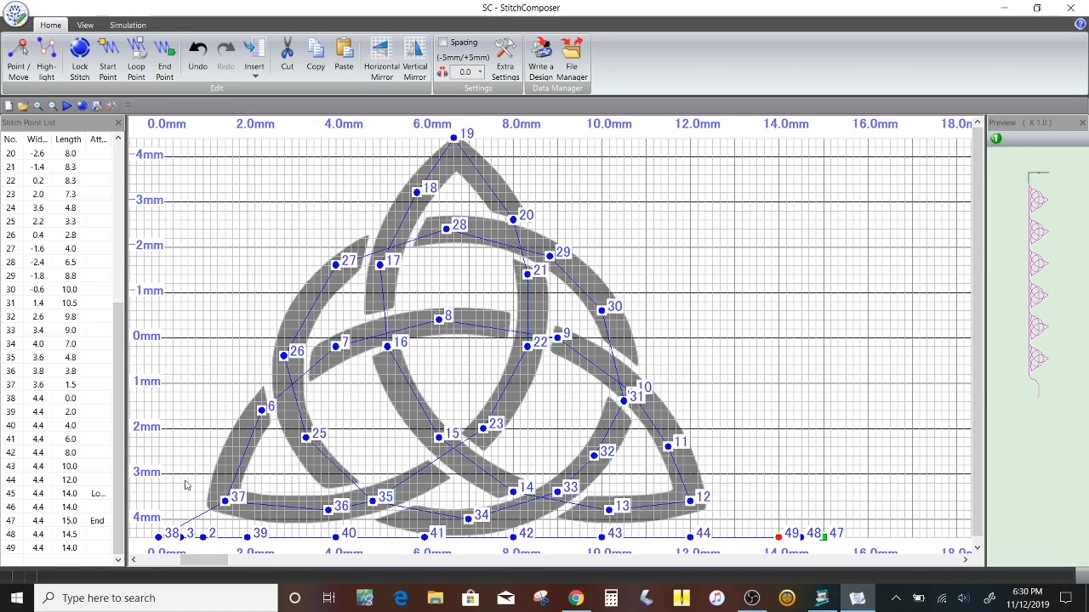
click(90, 496)
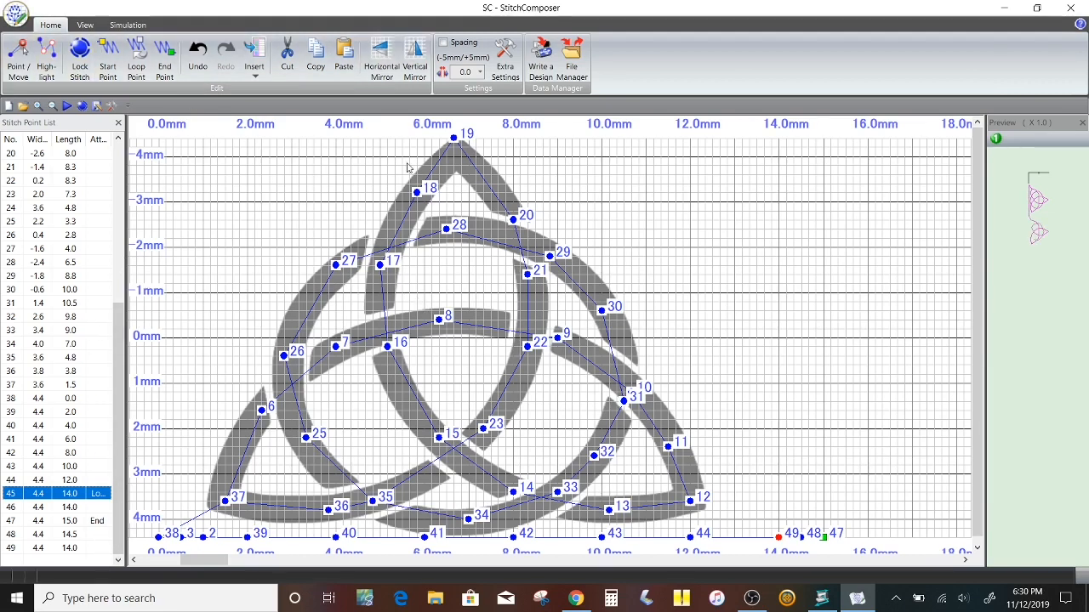
Step: Move stitch point 20 to width -3.2 mm, length 7.7 mm, and point 21 to width -1.6 mm, length 8.3 mm
click(18, 57)
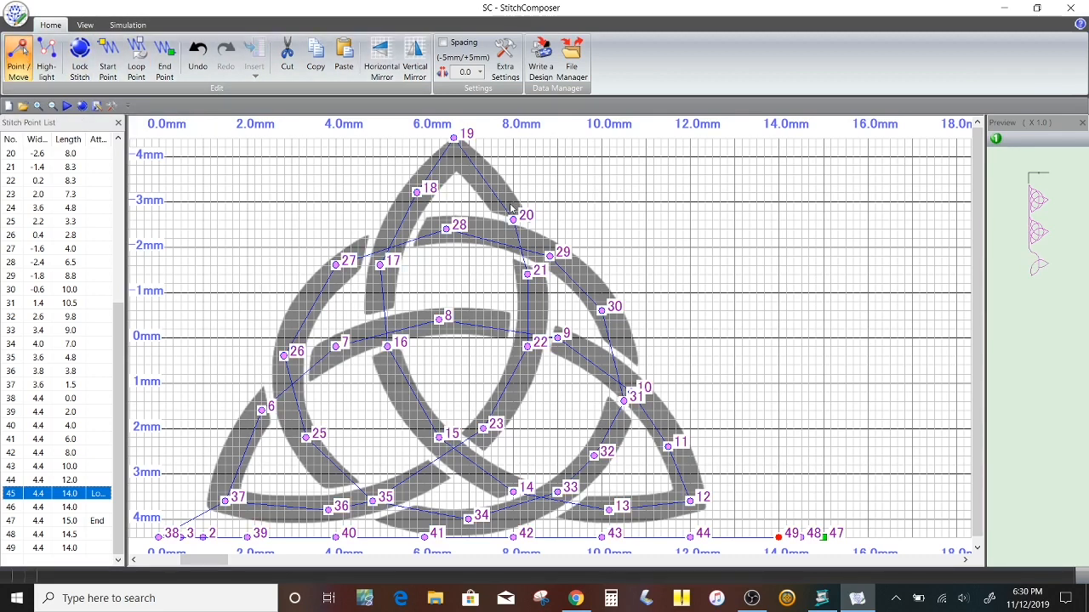
click(513, 219)
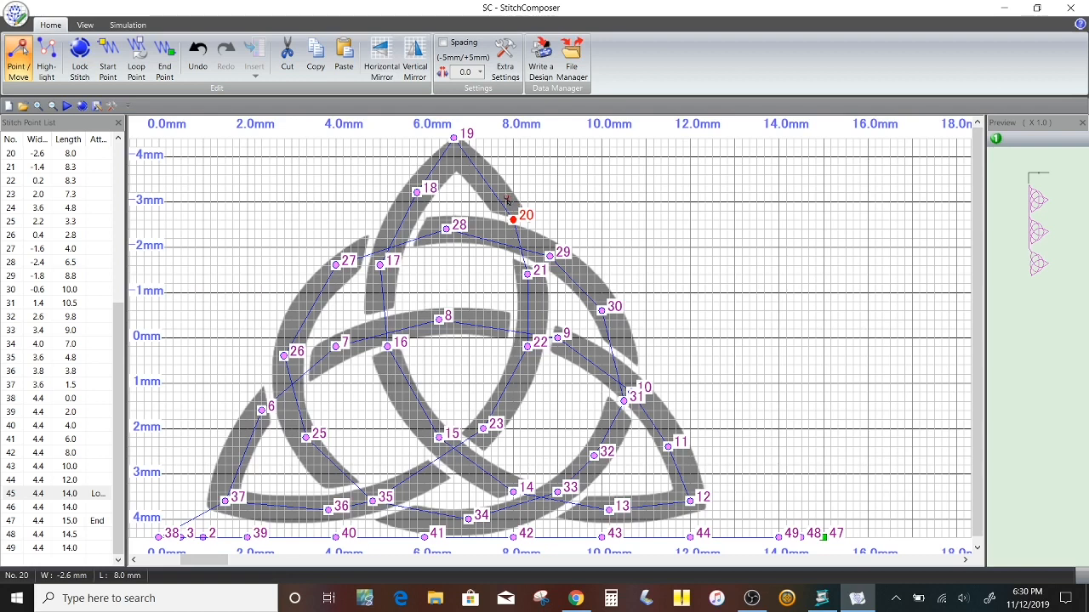
click(499, 193)
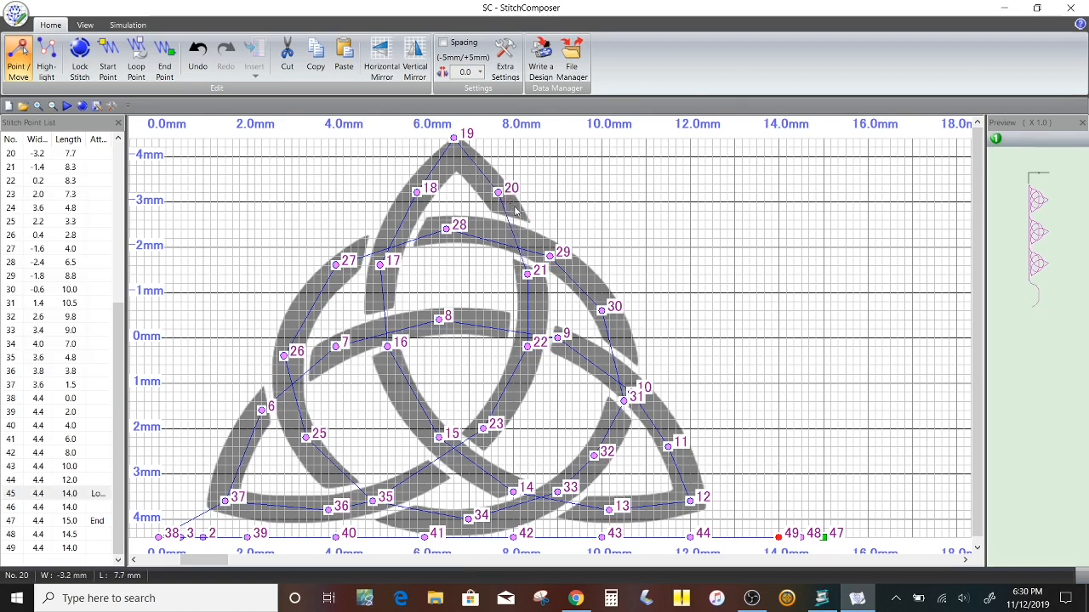
click(527, 272)
click(526, 264)
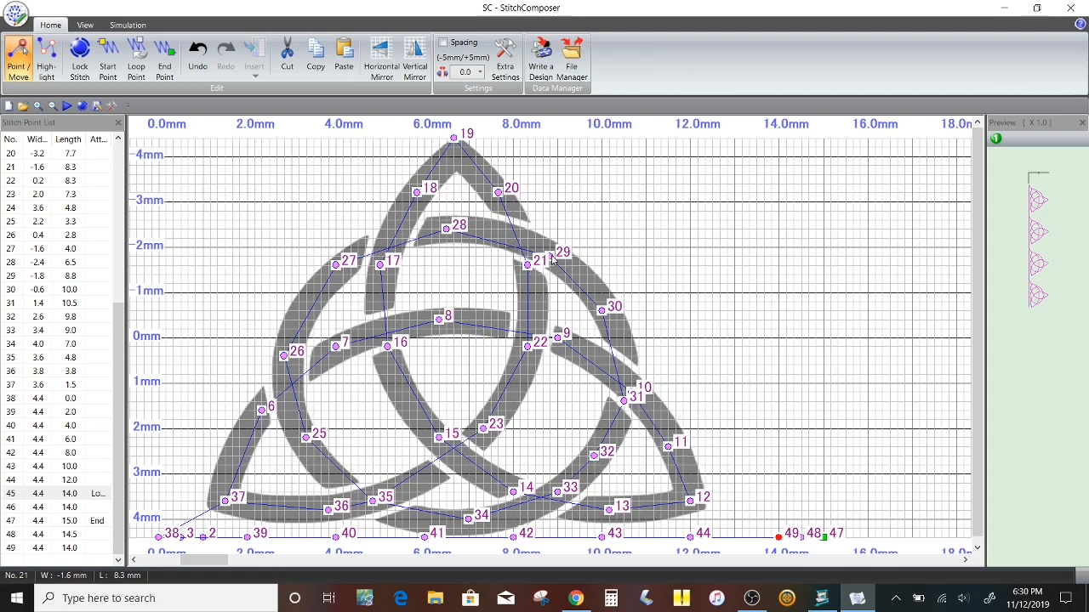
Step: Reposition point 26 at width -0.2, length 3.0 mm, point 25 at width 1.4, length 3.0 mm, and point 35 at width 3.6, length 4.7 mm
click(284, 356)
click(293, 329)
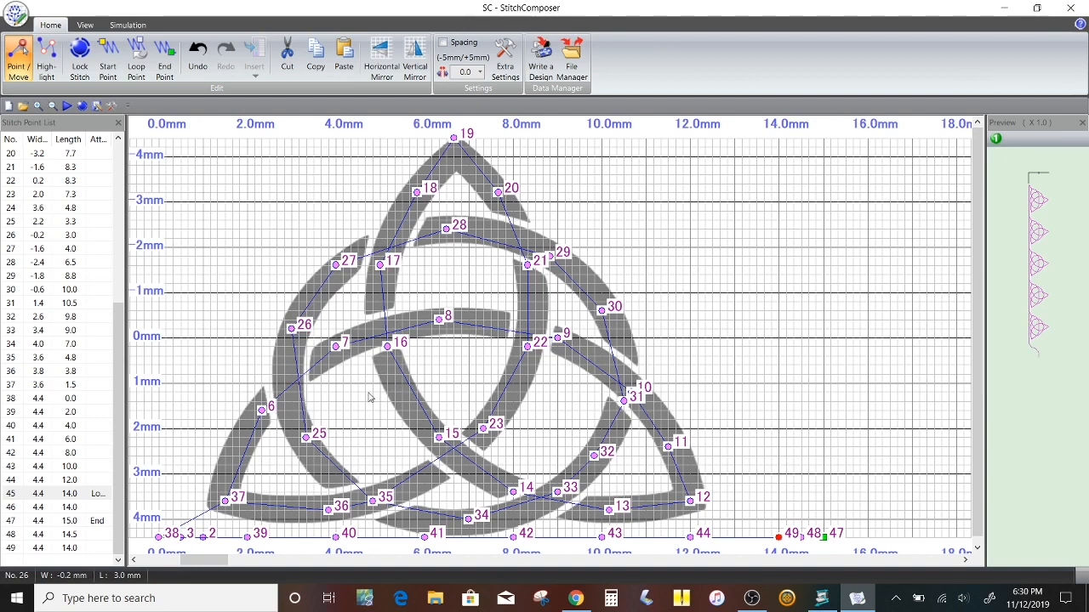
click(308, 436)
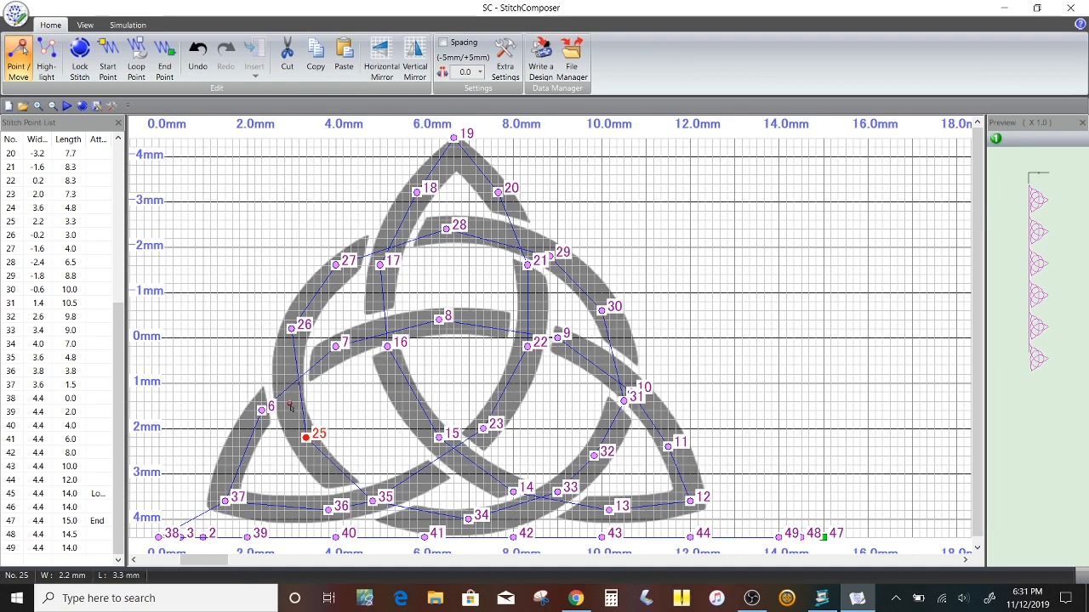
click(291, 400)
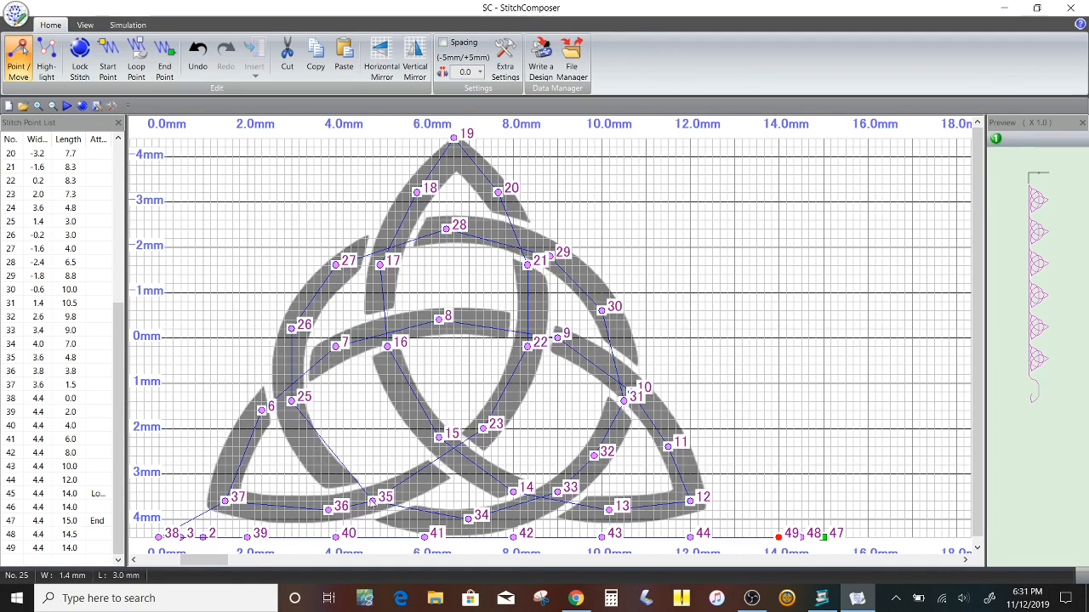
click(372, 502)
drag(372, 502, 366, 508)
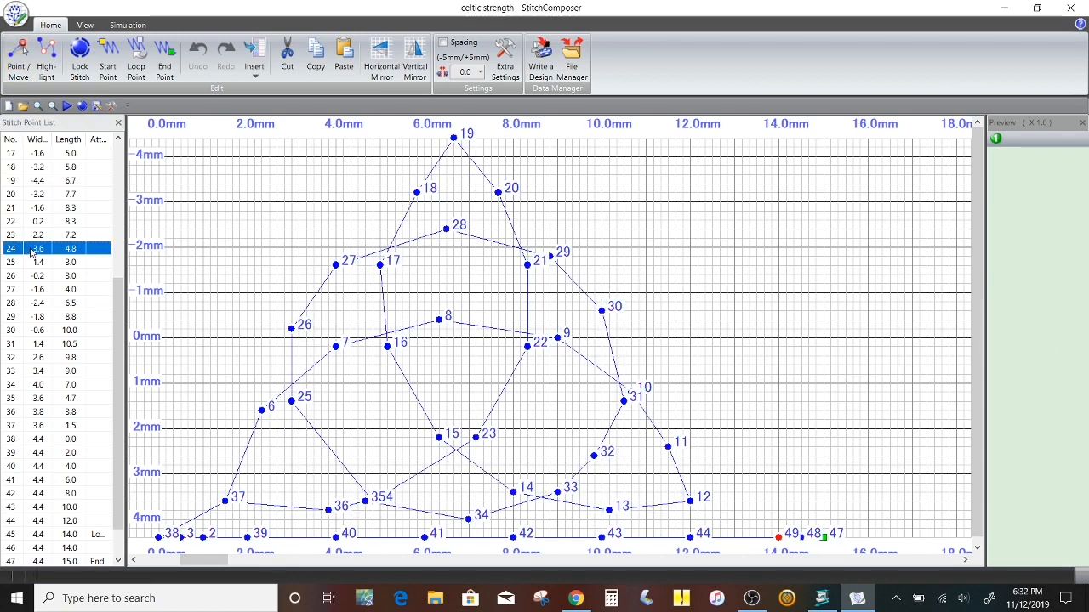
Step: Try to insert a stitch point after point 24 at width 2.2 mm, length 3.8 mm, and undo the insertion
click(264, 73)
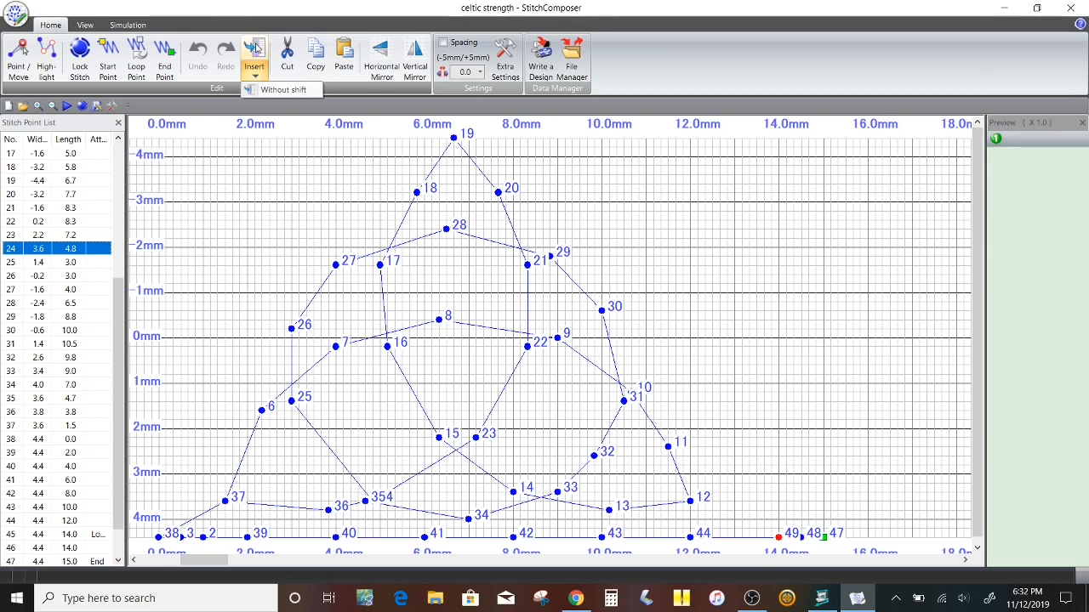
click(255, 49)
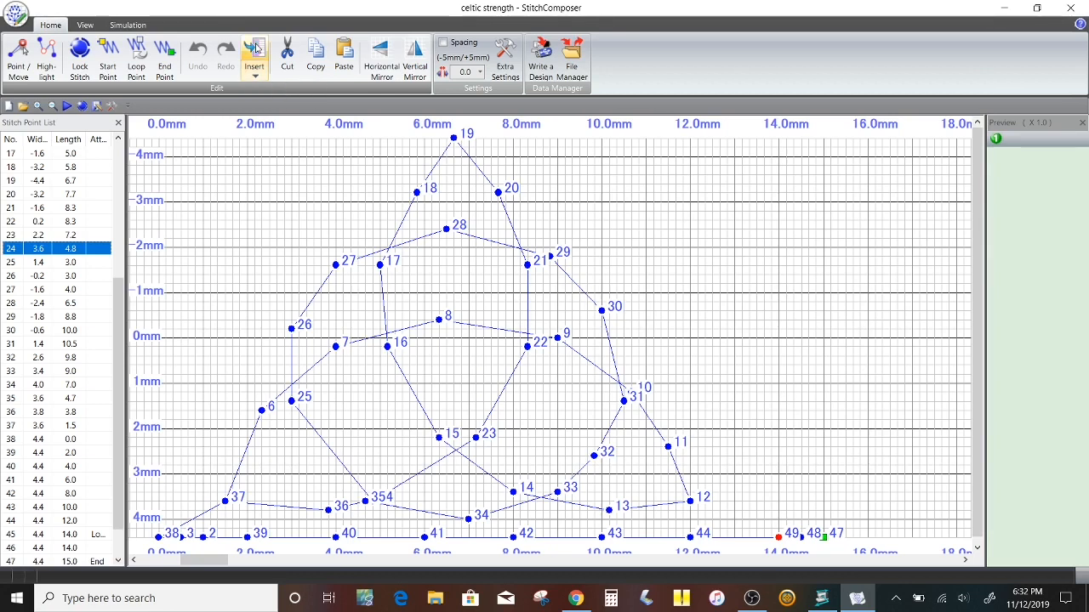
click(255, 48)
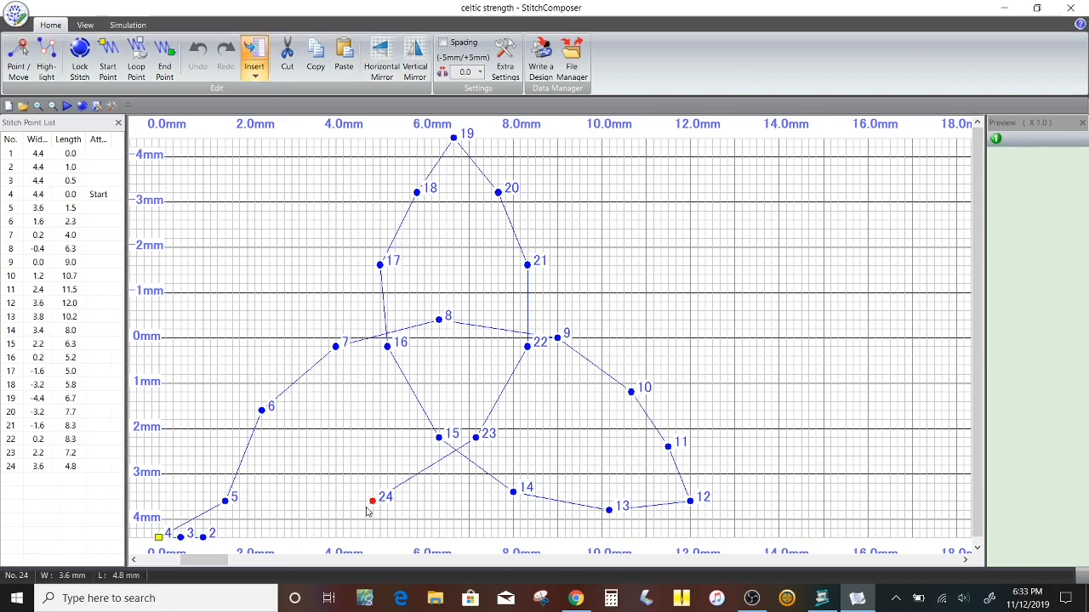
click(329, 438)
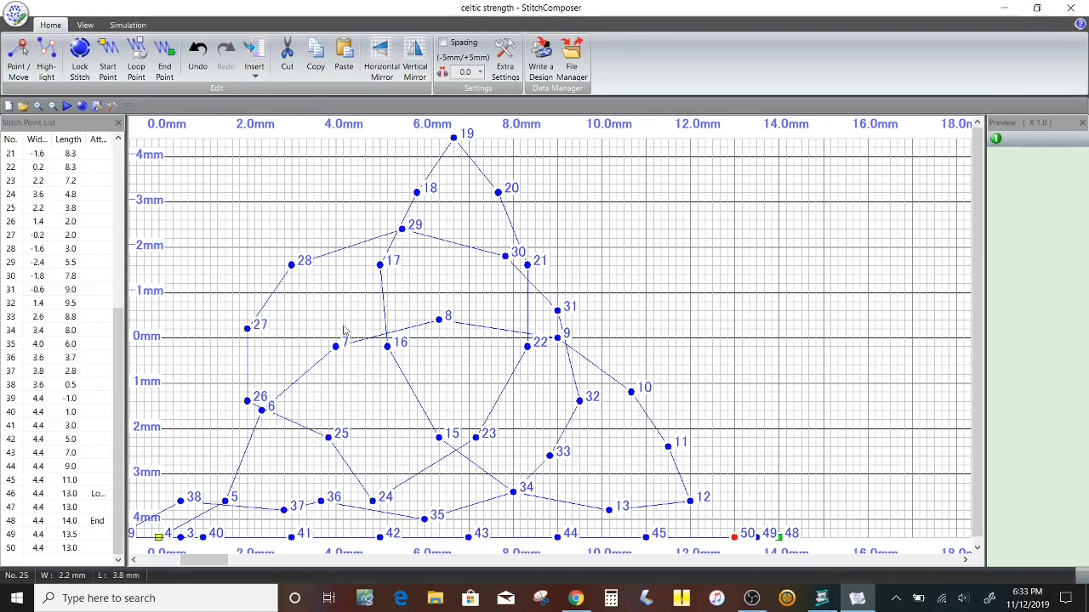
click(203, 60)
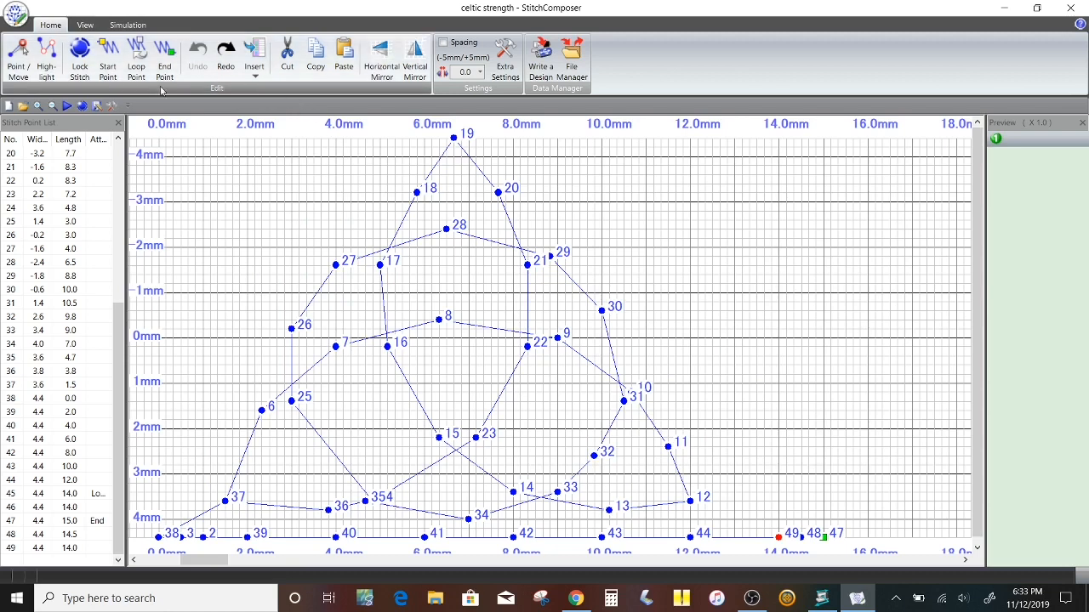
Step: Insert a stitch point without shift after point 24 at width 2.4 mm, length 3.8 mm
drag(122, 327, 124, 321)
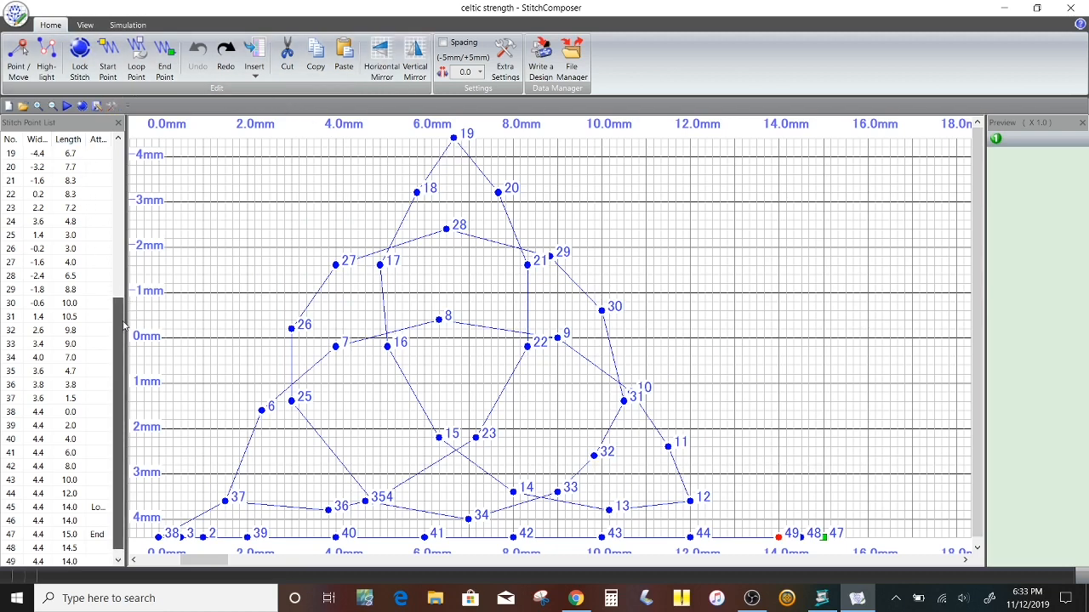
click(52, 222)
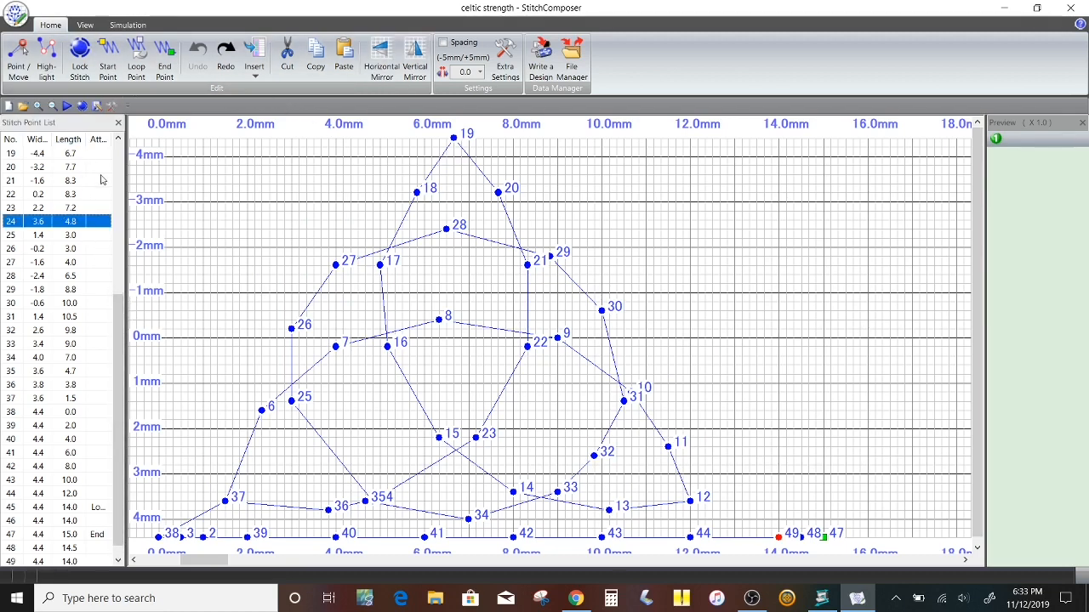
click(253, 76)
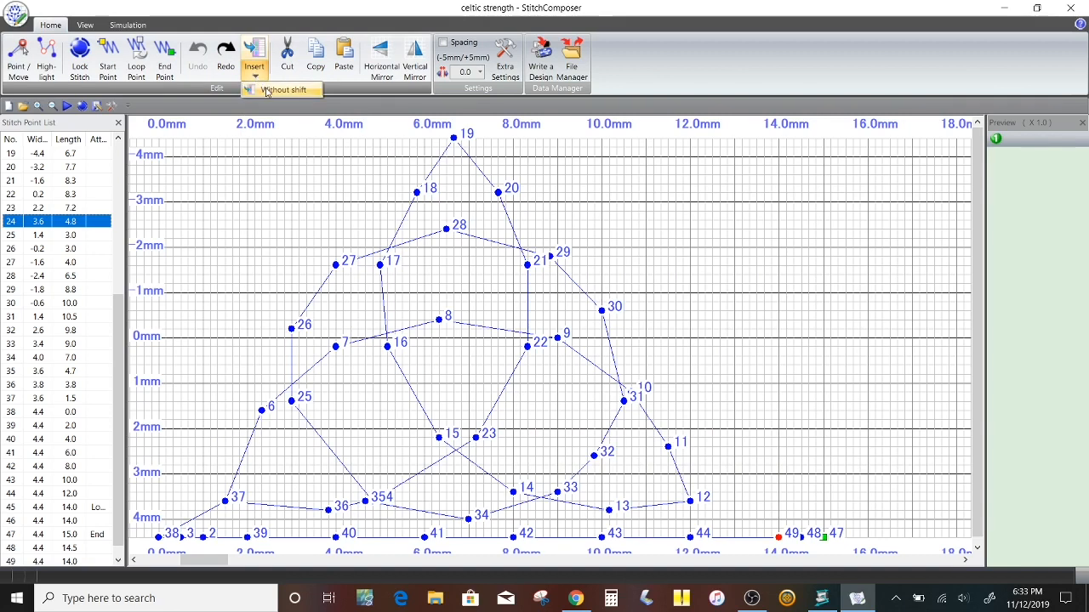
click(265, 90)
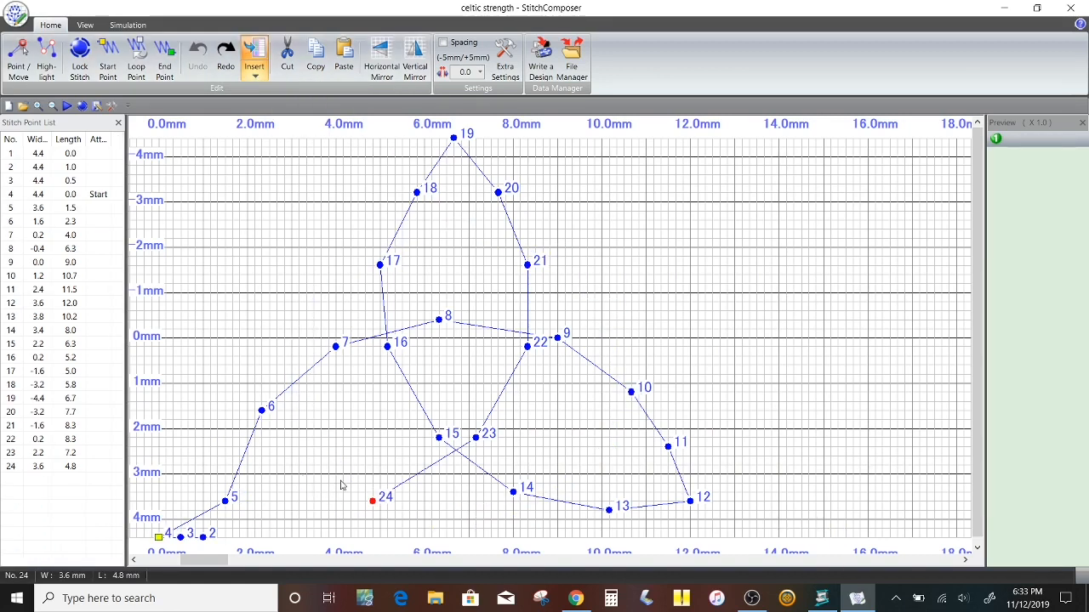
click(329, 447)
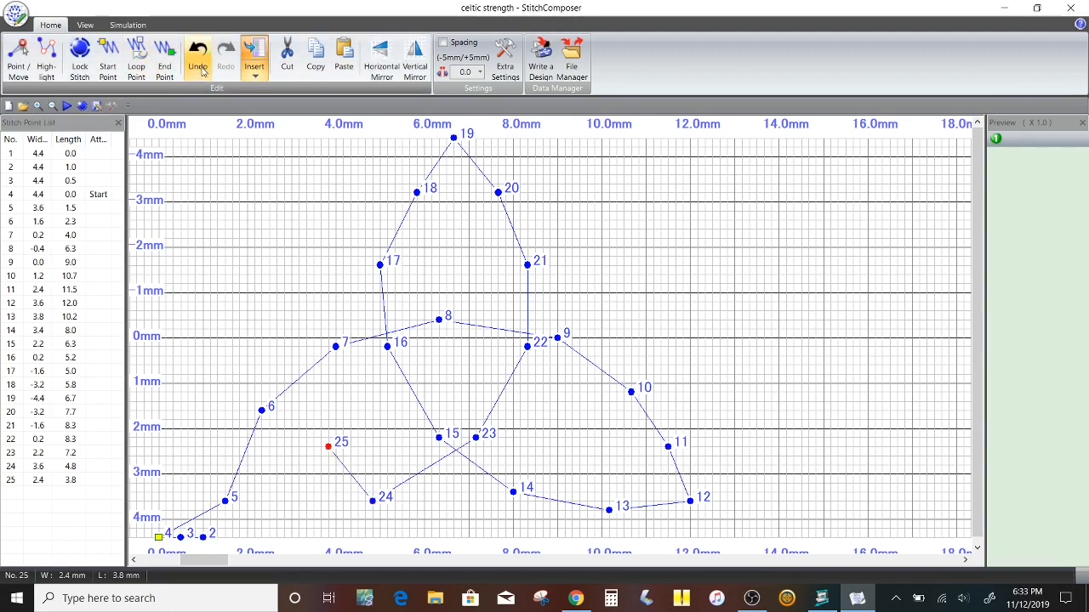
click(255, 57)
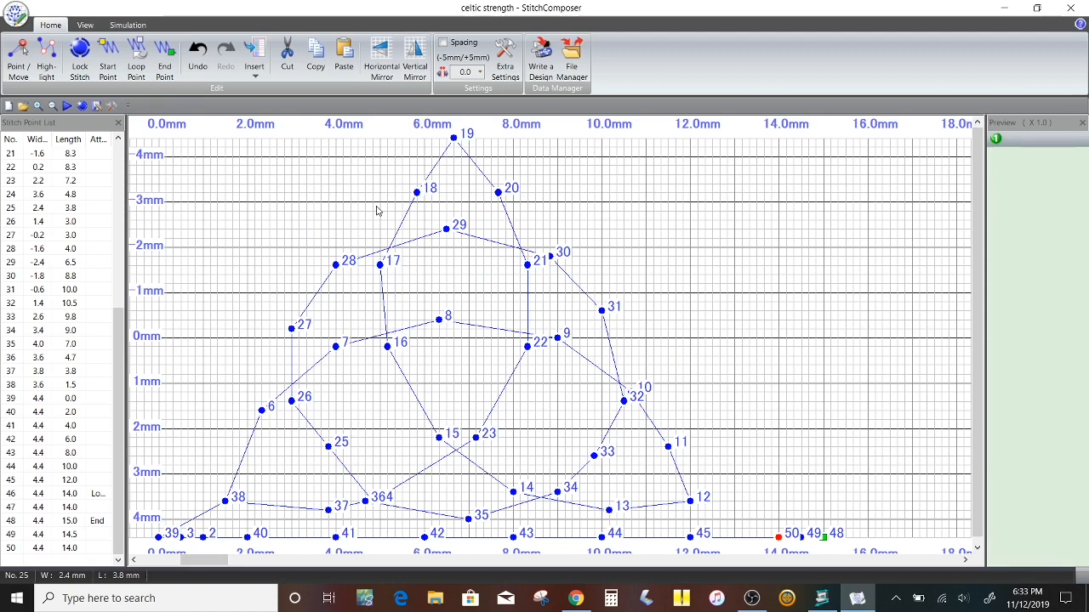
Step: Reposition stitch point 25 at width 2.6 mm, length 3.7 mm to refine the curve between points 24 and 26
click(328, 447)
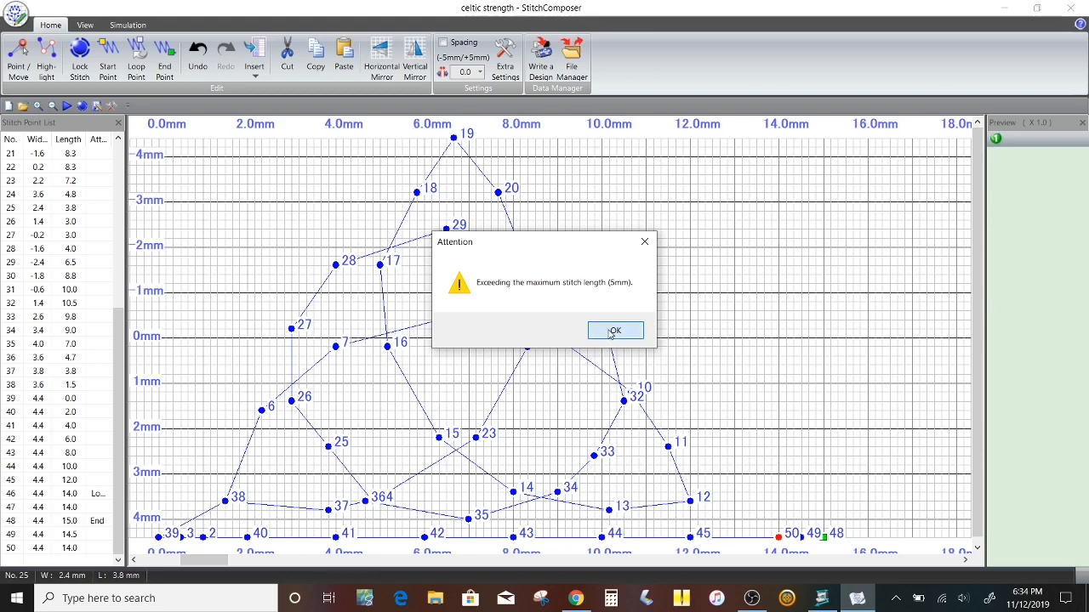
click(609, 334)
click(18, 58)
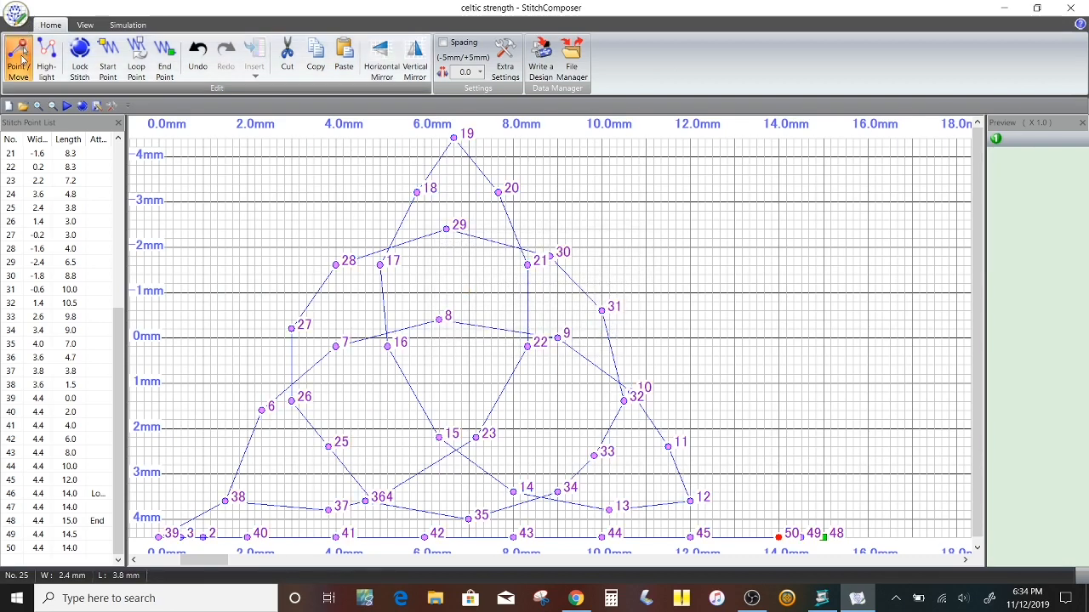
click(330, 465)
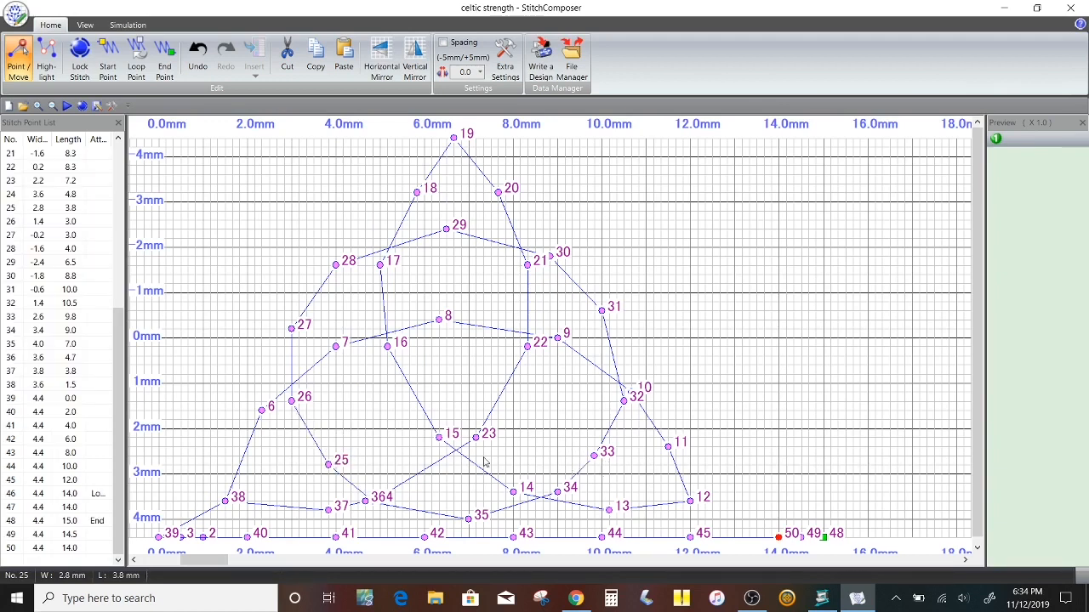
click(330, 465)
drag(330, 466, 321, 455)
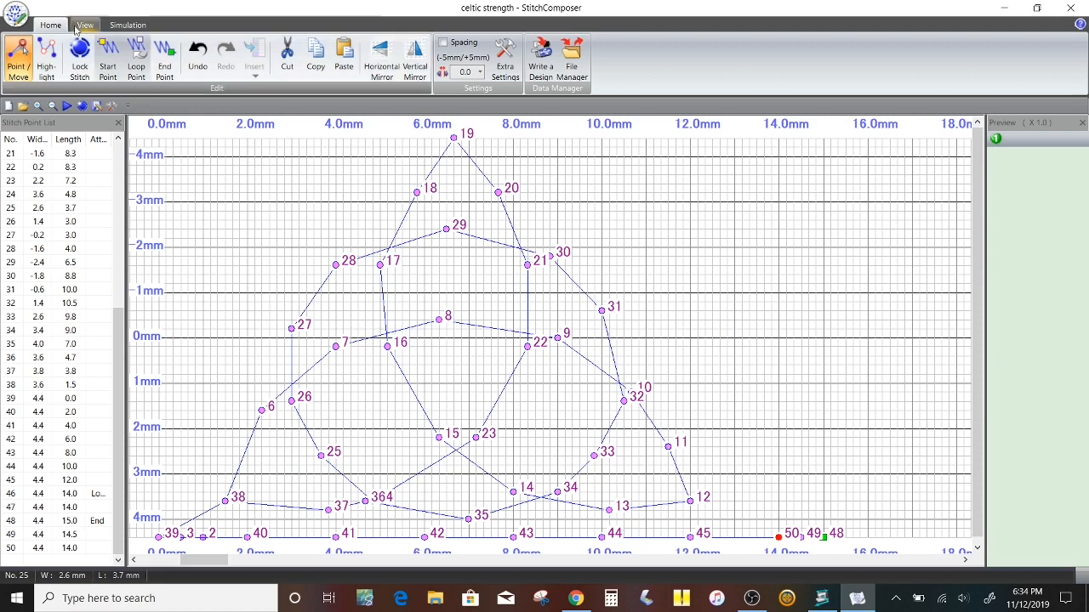
Step: Run the stitch simulation and save the design as "celtic strength" in the Symbols folder, replacing the existing .stx file
click(68, 106)
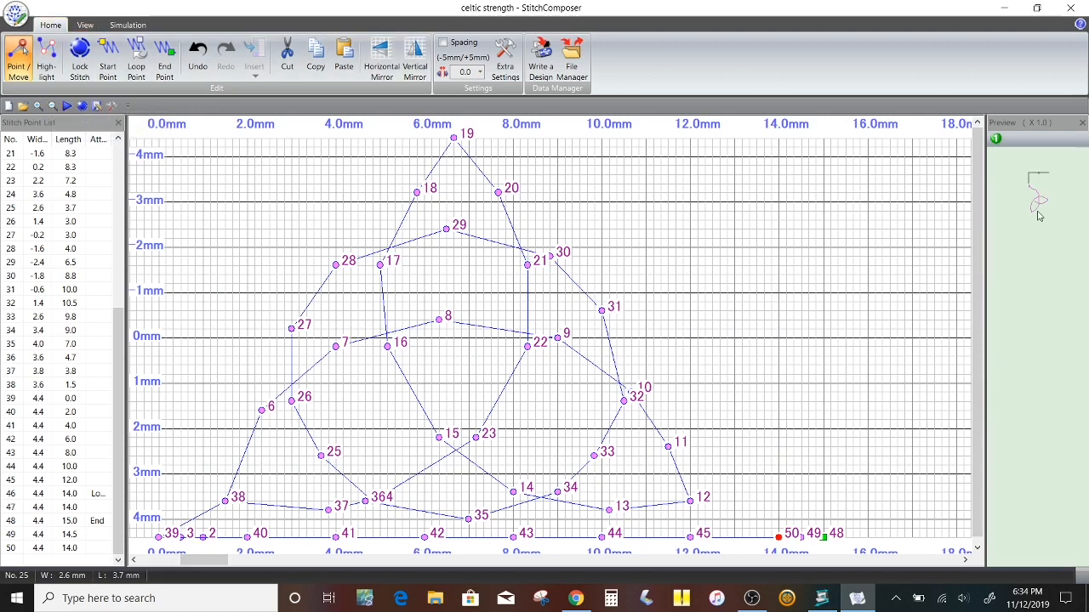
click(96, 105)
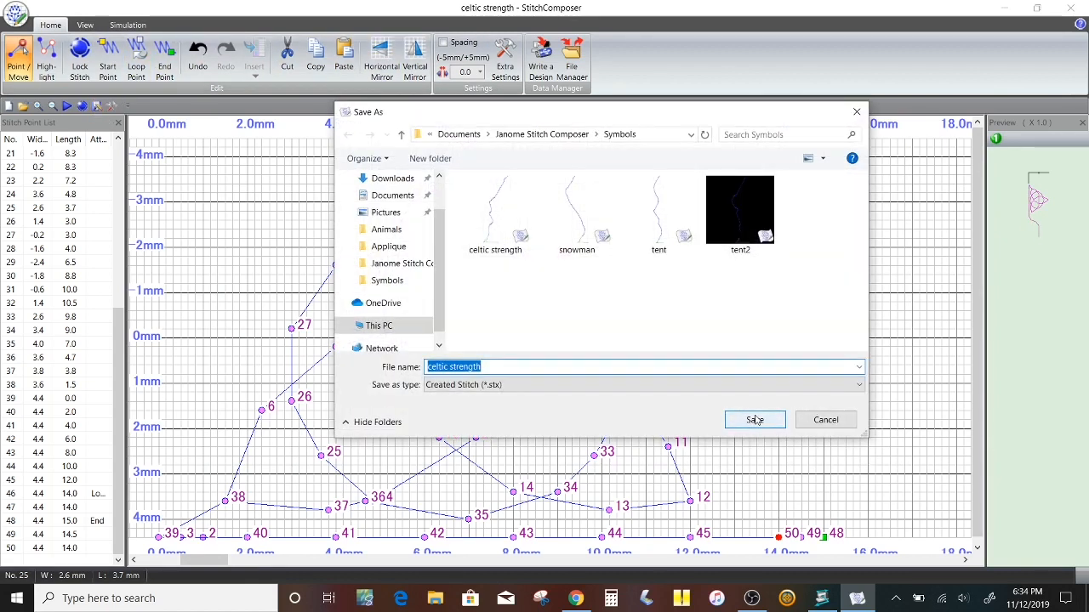
click(755, 421)
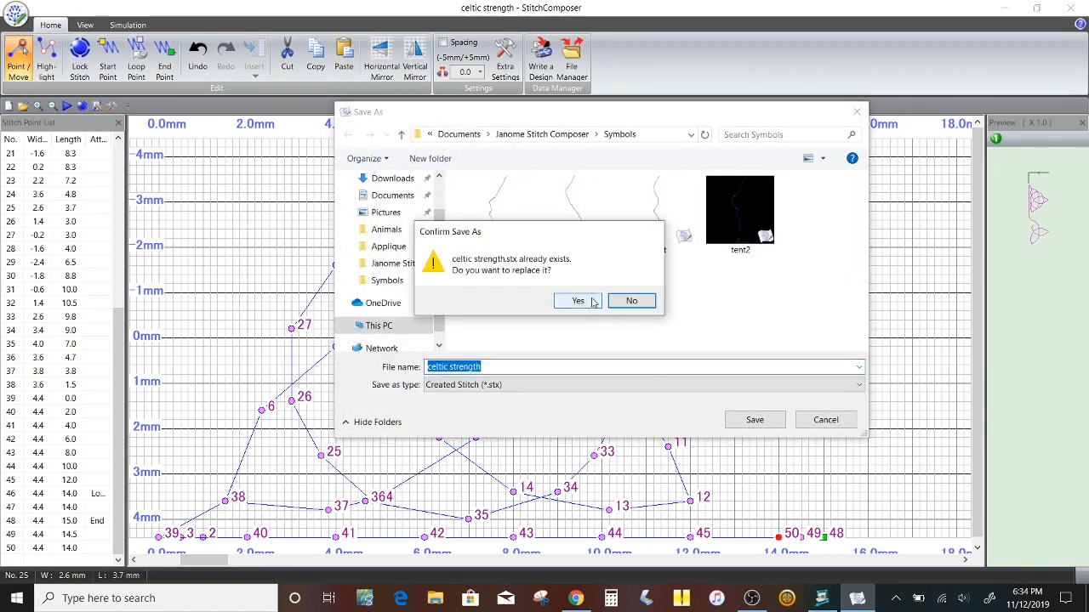
click(593, 301)
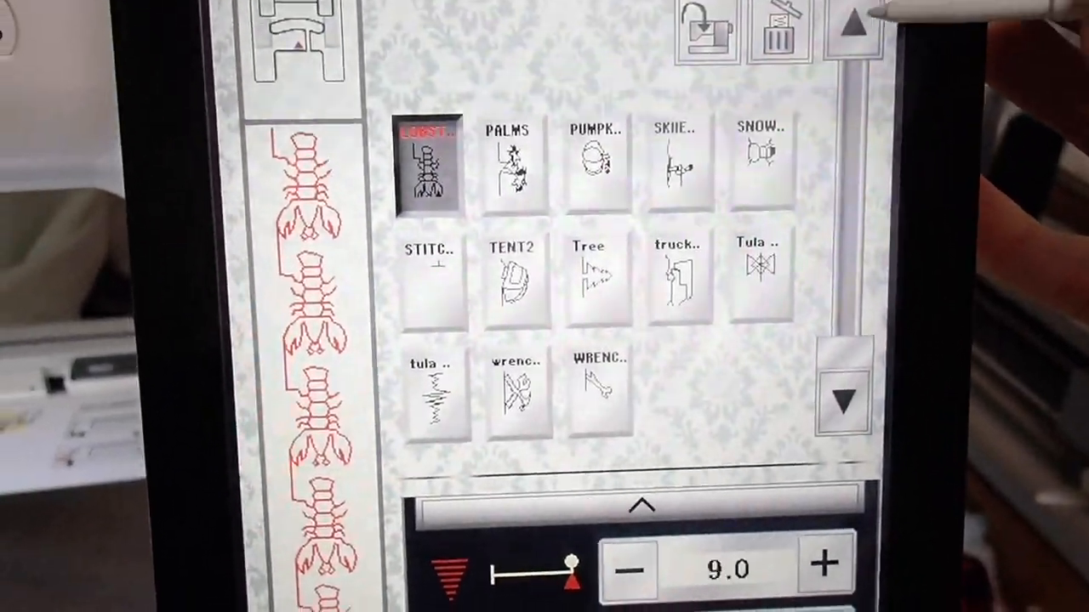
click(853, 24)
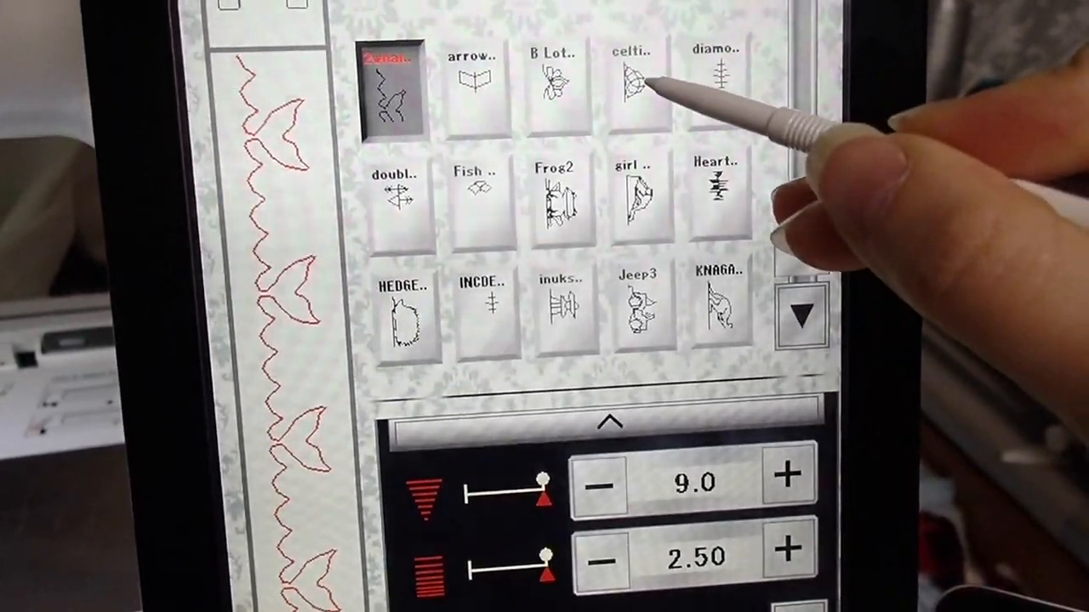
click(638, 83)
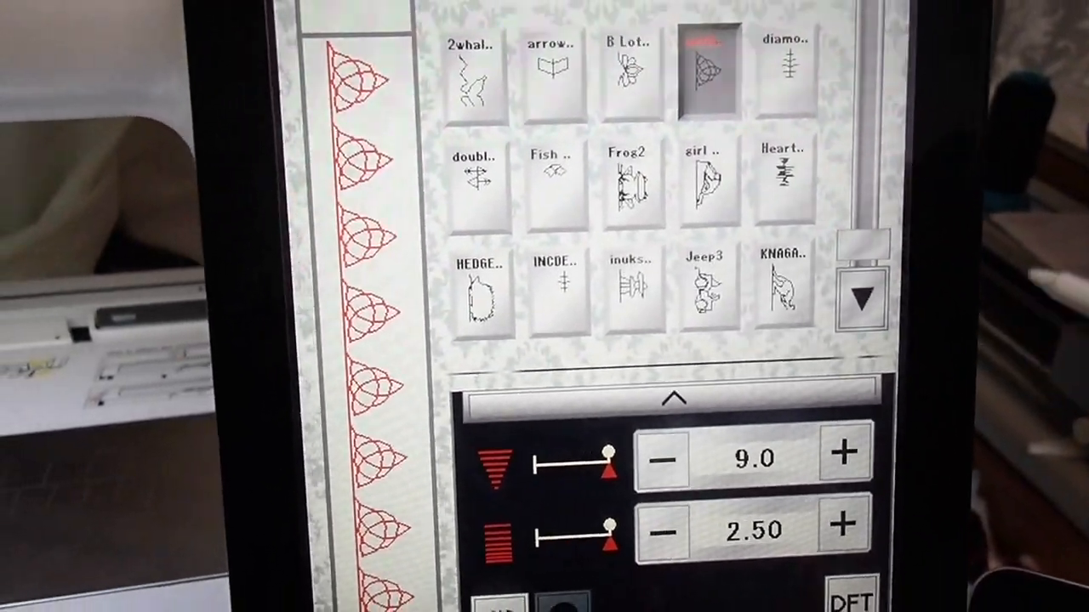